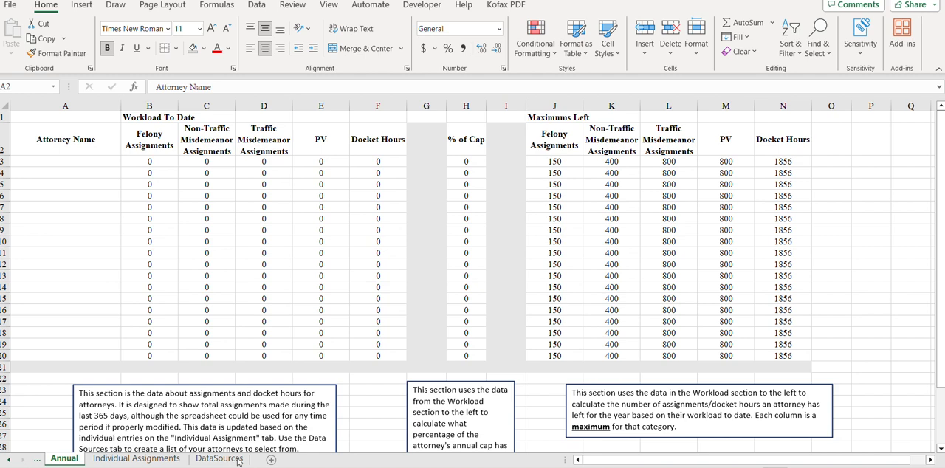
# Step: Delete the five red arrow shapes beneath the entries on the Individual Assignments sheet
pyautogui.click(238, 460)
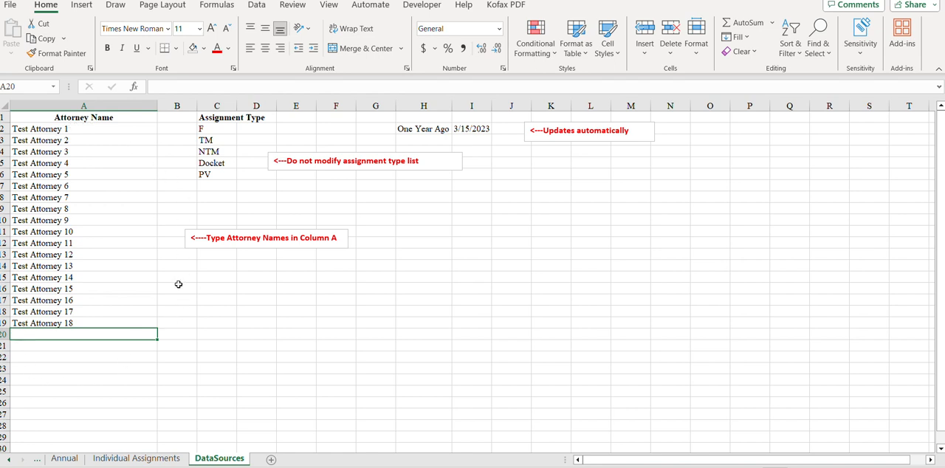
pyautogui.click(135, 459)
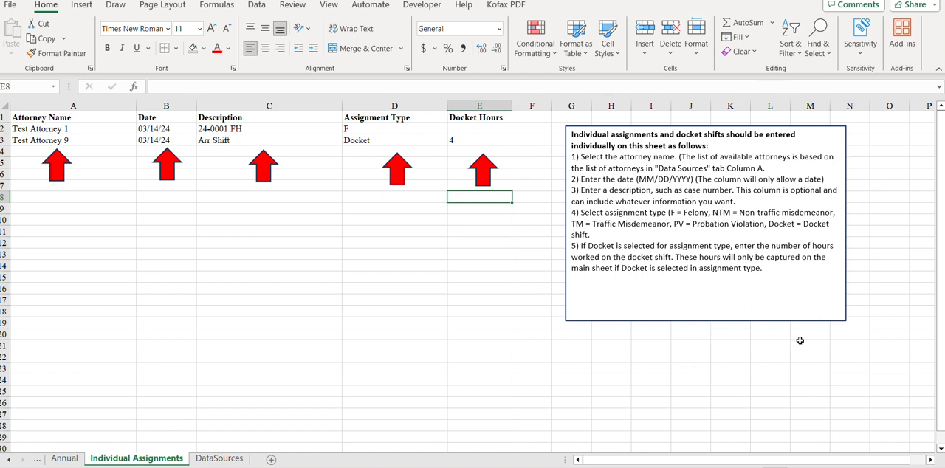
pyautogui.click(54, 159)
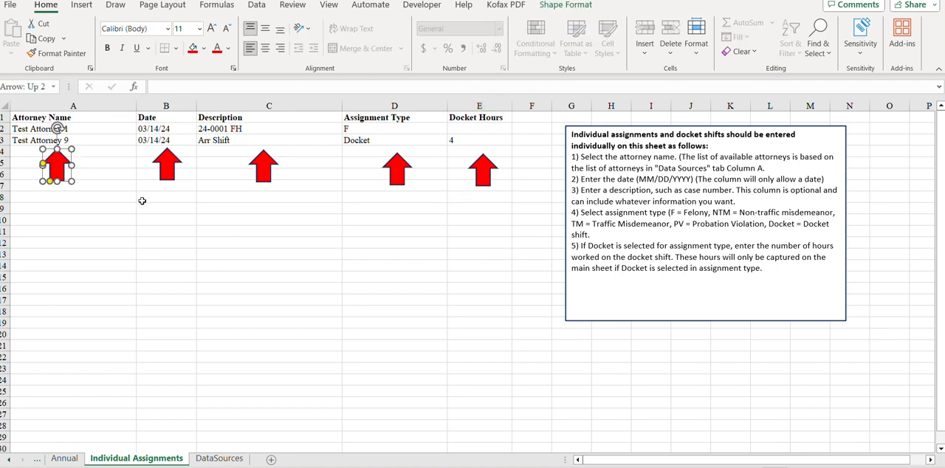
pyautogui.press('Delete')
pyautogui.click(167, 167)
pyautogui.press('Delete')
pyautogui.click(264, 167)
pyautogui.press('Delete')
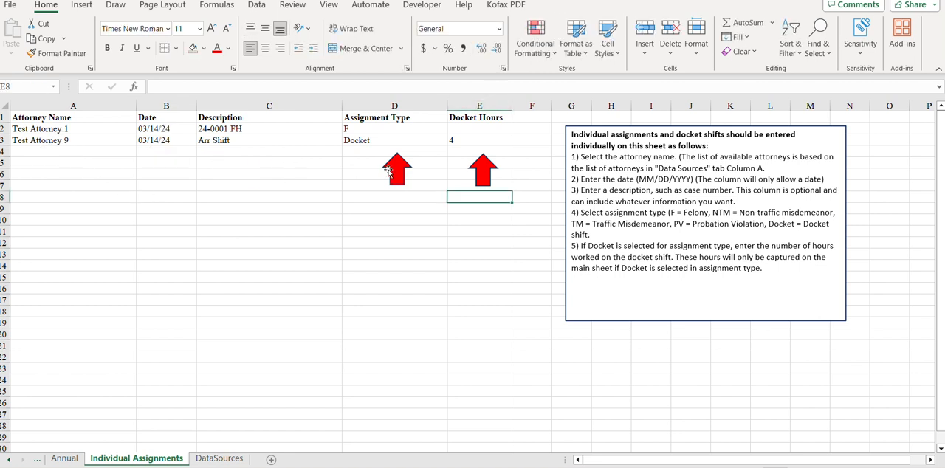
pyautogui.click(387, 171)
pyautogui.press('Delete')
pyautogui.click(479, 170)
pyautogui.press('Delete')
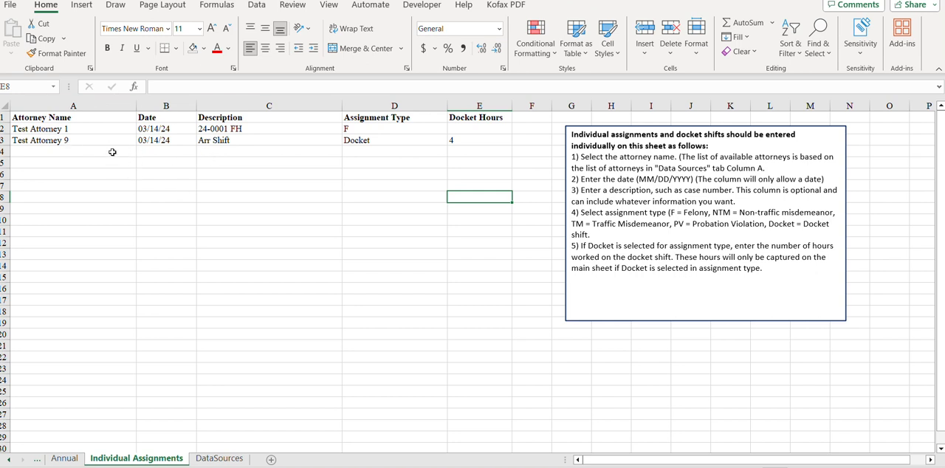
# Step: Choose Test Attorney 3 as the attorney name in cell A4
pyautogui.click(112, 152)
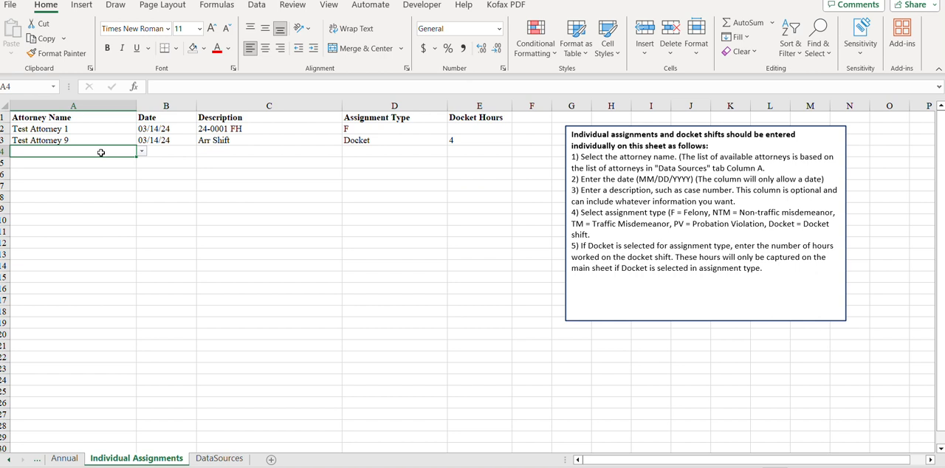
pyautogui.click(142, 153)
pyautogui.scroll(1, 93, 214)
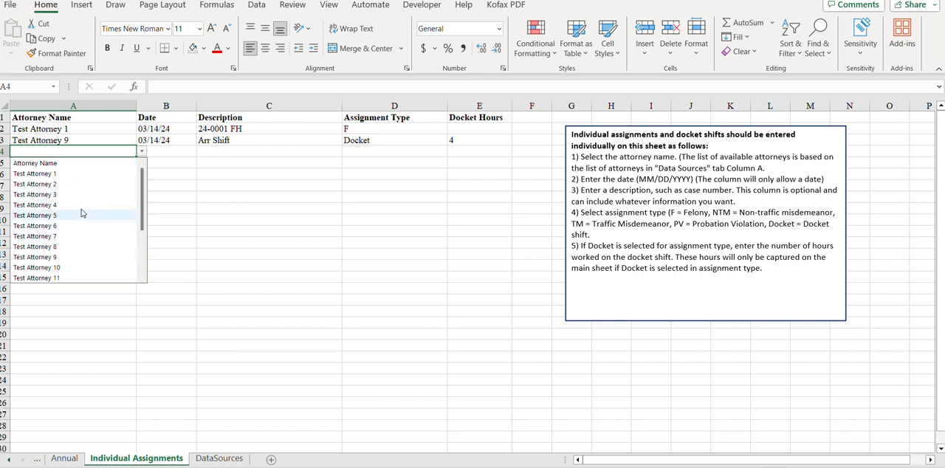
pyautogui.click(79, 194)
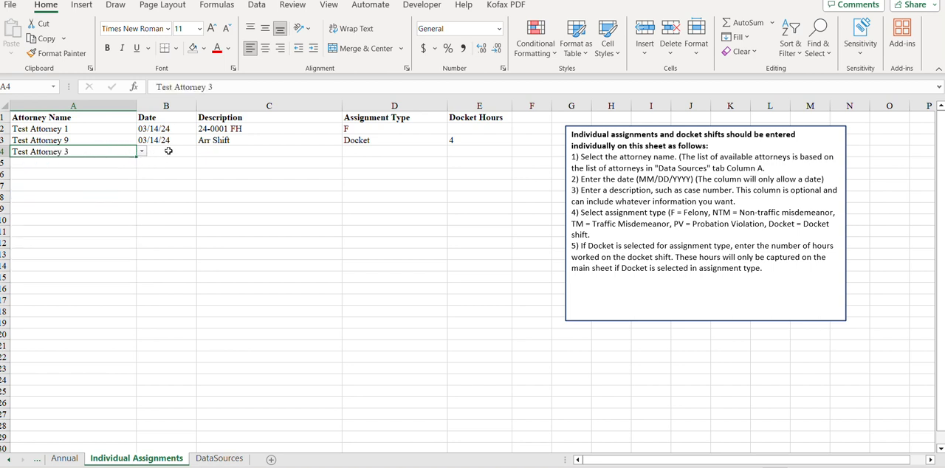
# Step: Try to enter the non-date text "midc" in the Date cell of row 4
pyautogui.click(171, 151)
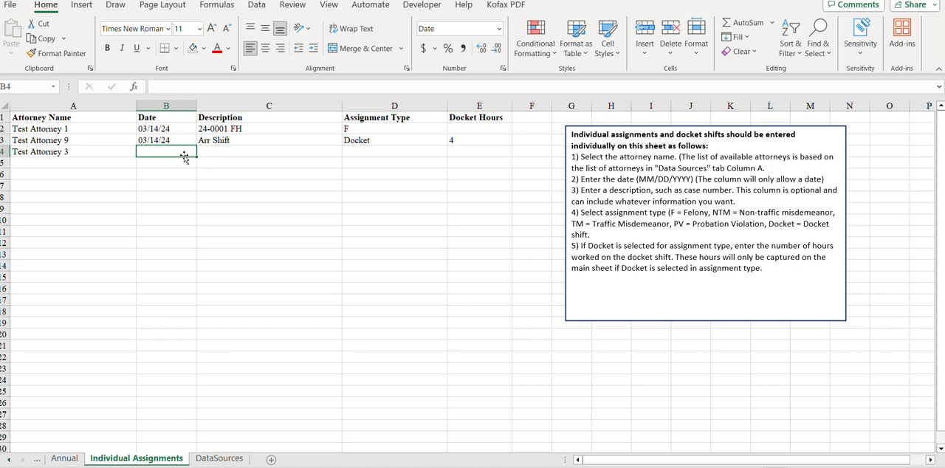
pyautogui.write('midc')
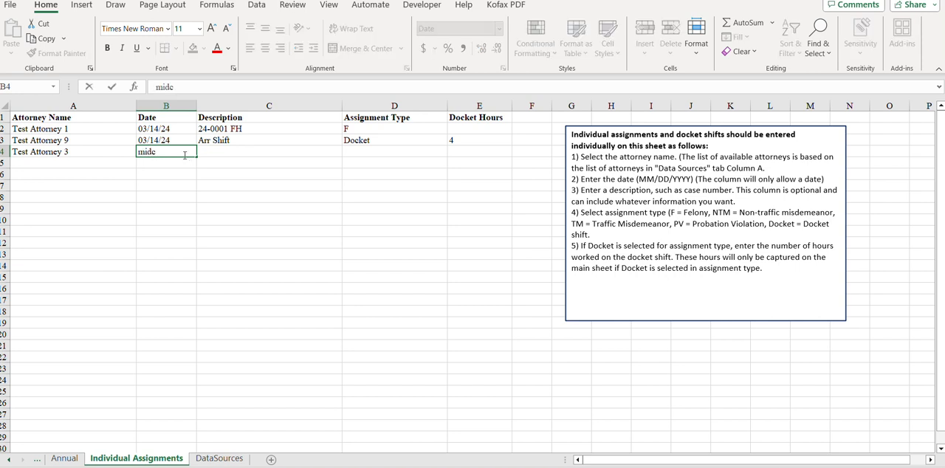
pyautogui.press('Return')
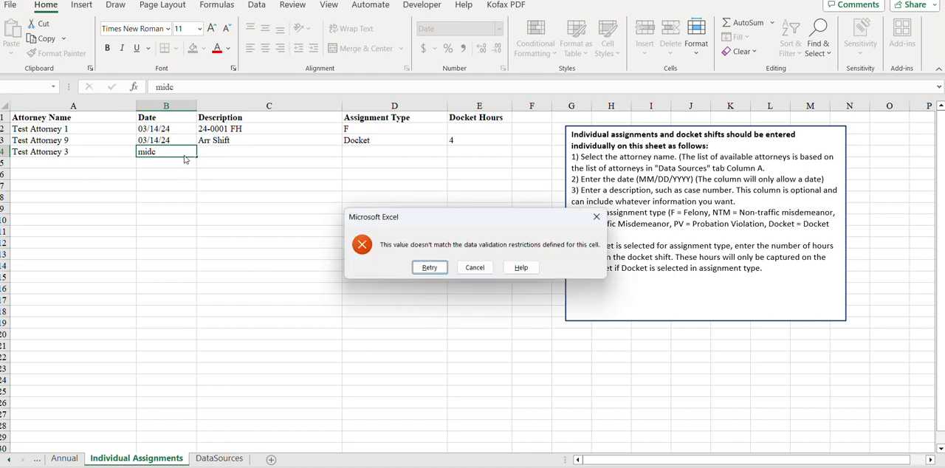
pyautogui.click(423, 269)
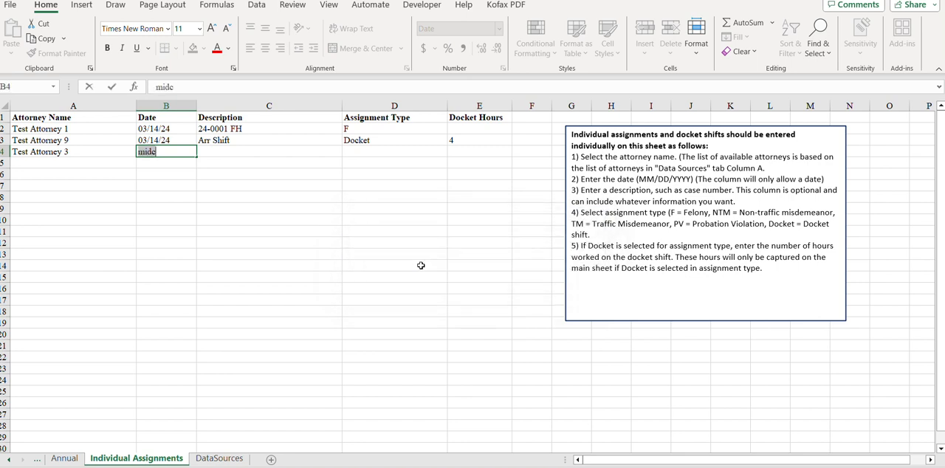
# Step: Enter 3-1-24 as the date for the row 4 assignment
pyautogui.write('3-1-24')
pyautogui.press('Return')
pyautogui.press('Up')
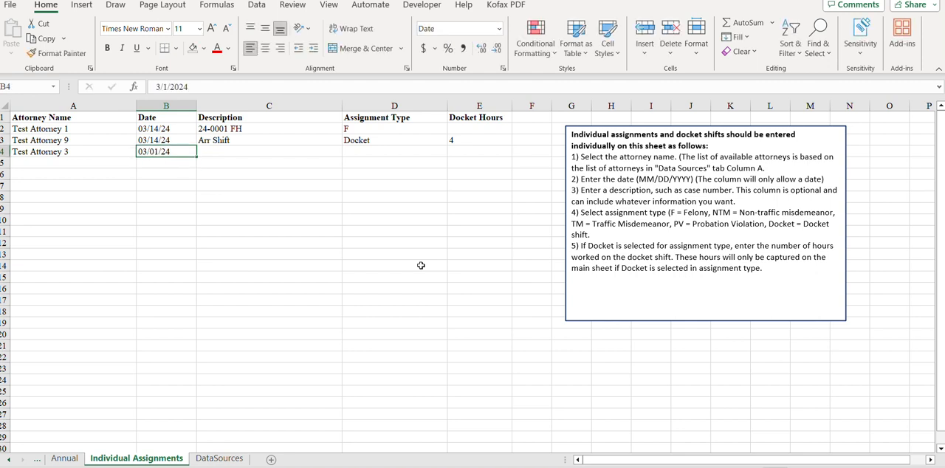
# Step: Enter the description "24-.0002 SM" in row 4 and set its assignment type to NTM
pyautogui.press('Right')
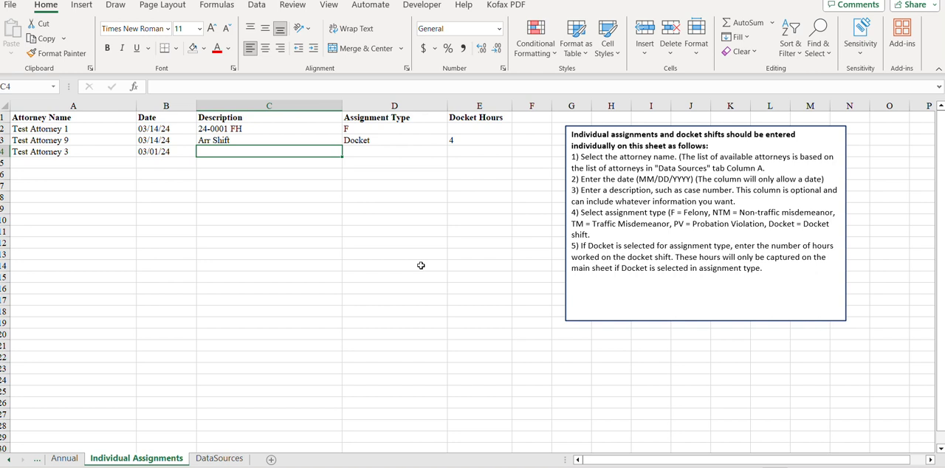
pyautogui.write('2')
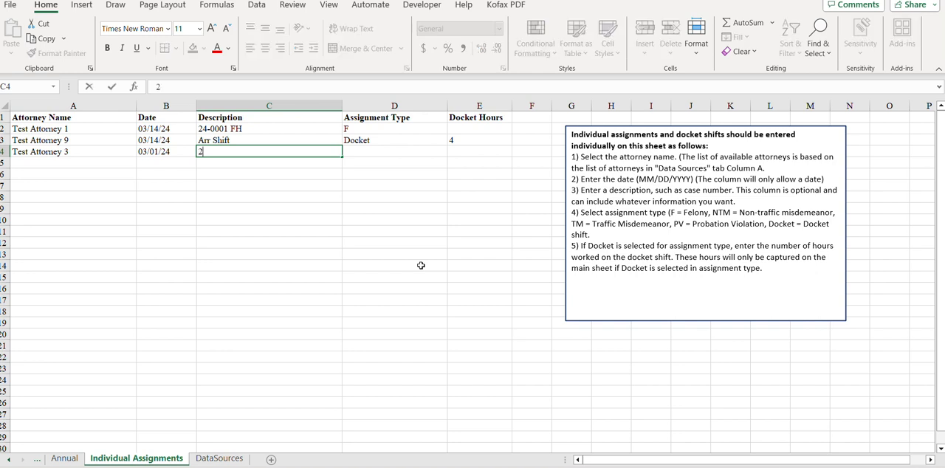
pyautogui.write('4-.0002 SM')
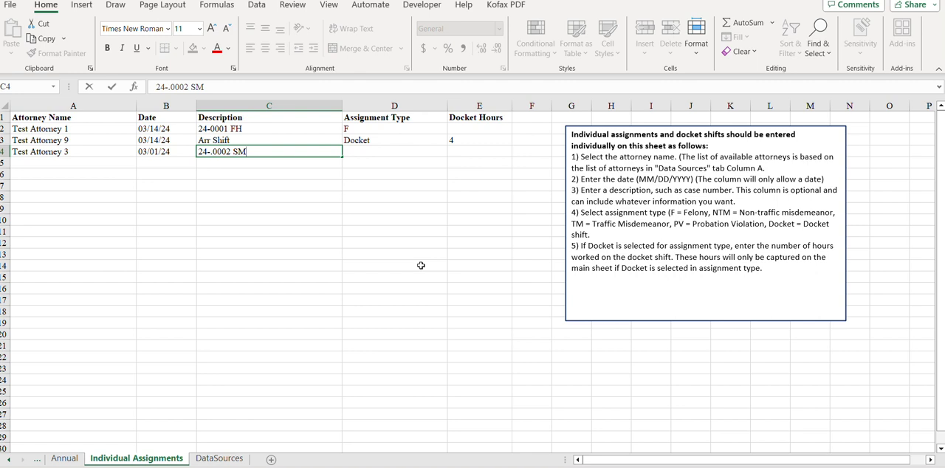
pyautogui.press('Tab')
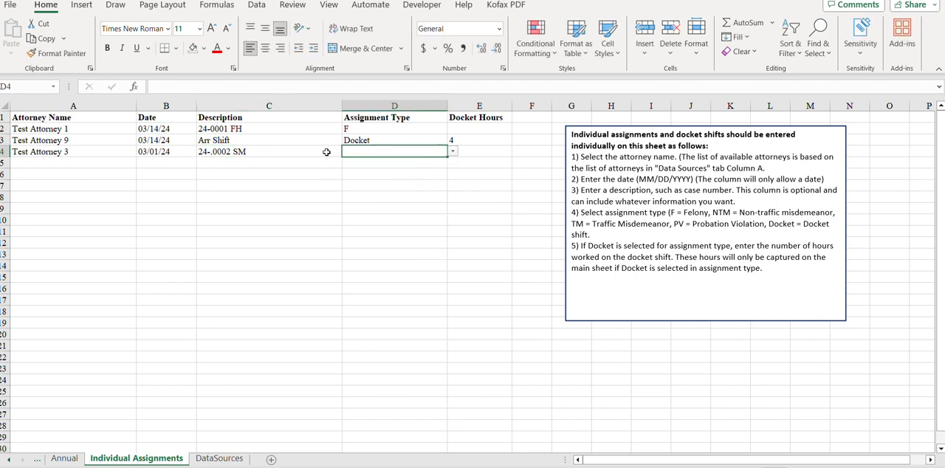
pyautogui.click(451, 152)
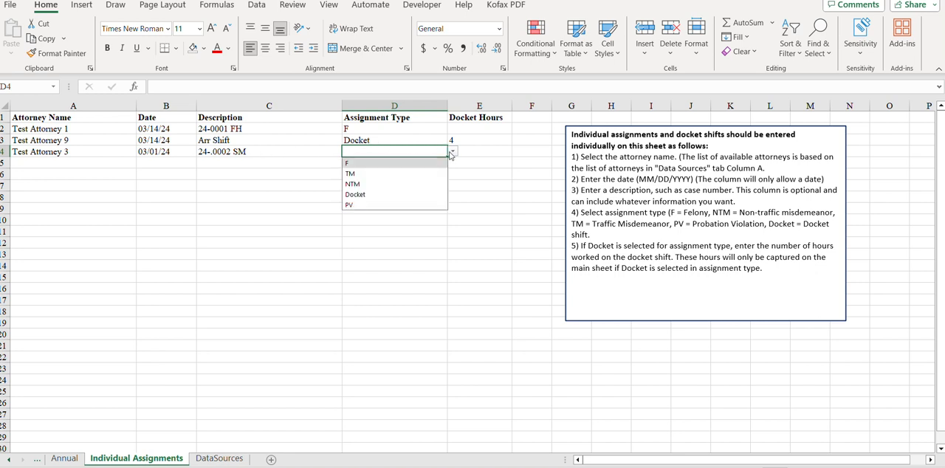
pyautogui.click(372, 184)
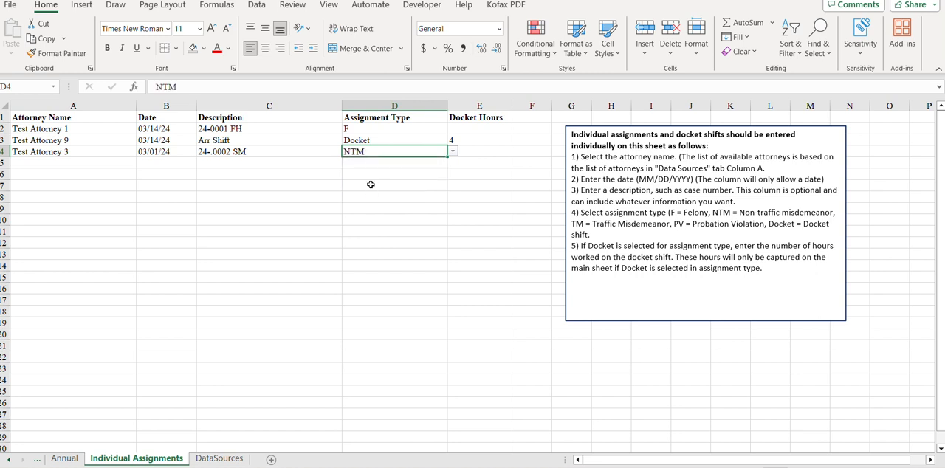
# Step: Choose Test Attorney 3 as the attorney name in cell A5
pyautogui.click(117, 166)
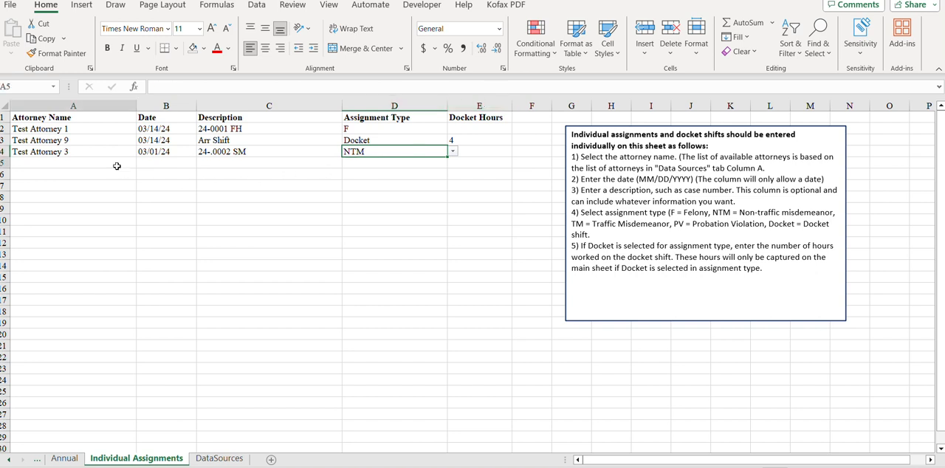
pyautogui.click(141, 163)
pyautogui.scroll(-2, 106, 189)
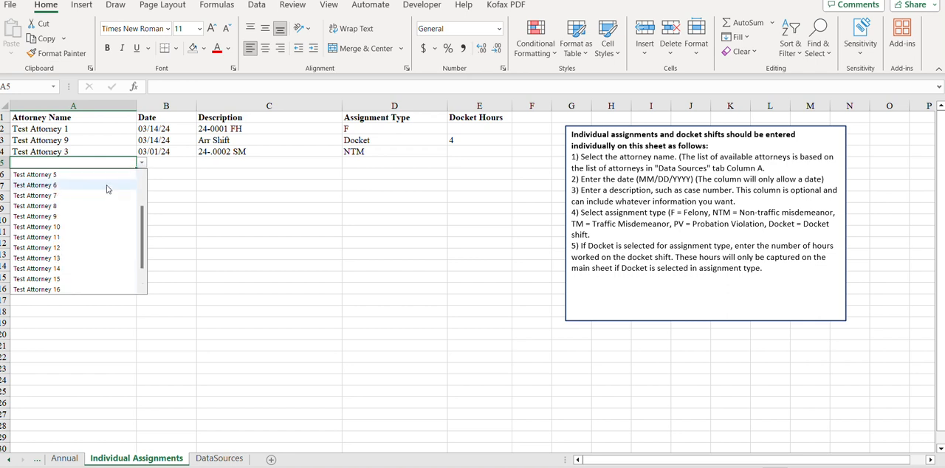
pyautogui.scroll(2, 106, 189)
pyautogui.click(100, 210)
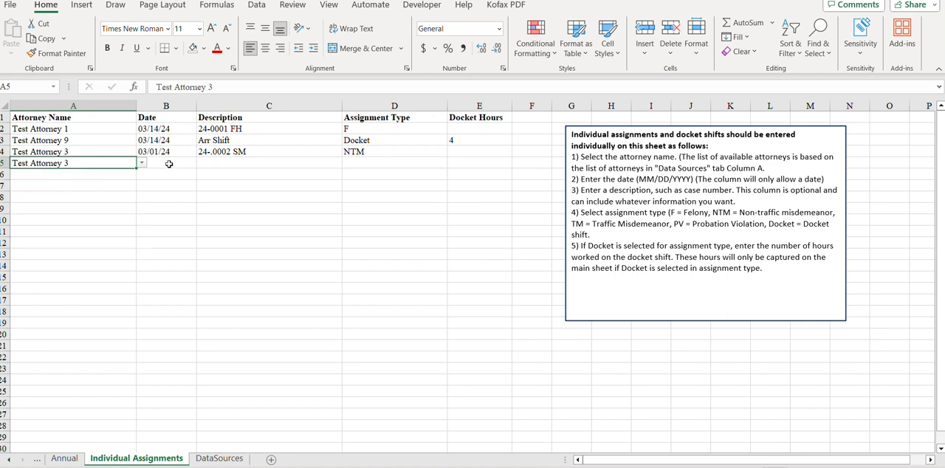
# Step: Fill in row 5 with the date 3-2-24 and the description "Arr Shift"
pyautogui.click(177, 163)
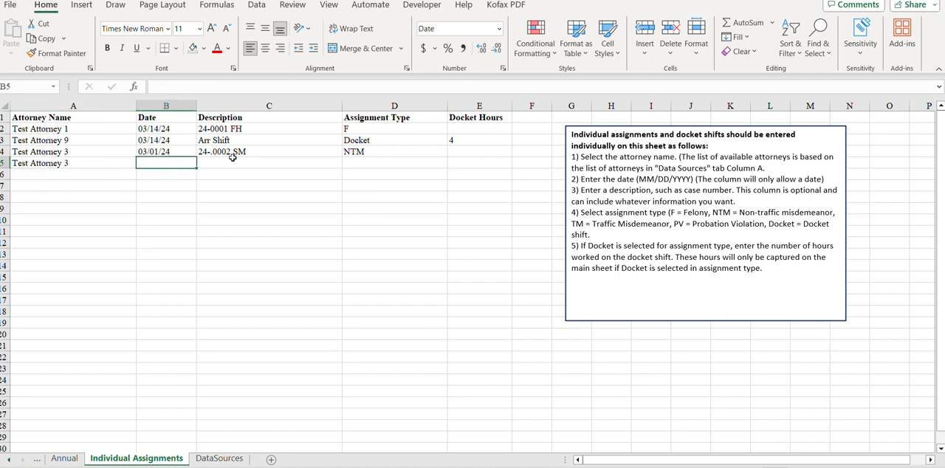
pyautogui.write('3/2/24')
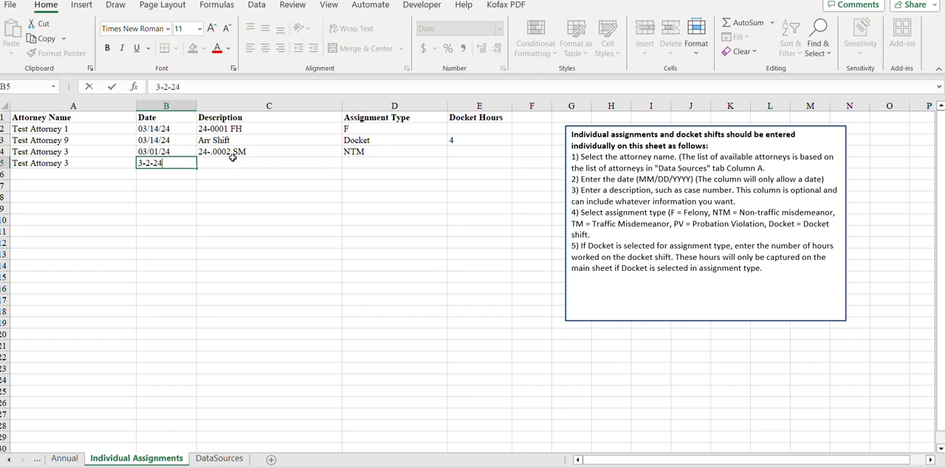
pyautogui.press('Tab')
pyautogui.write('Arr')
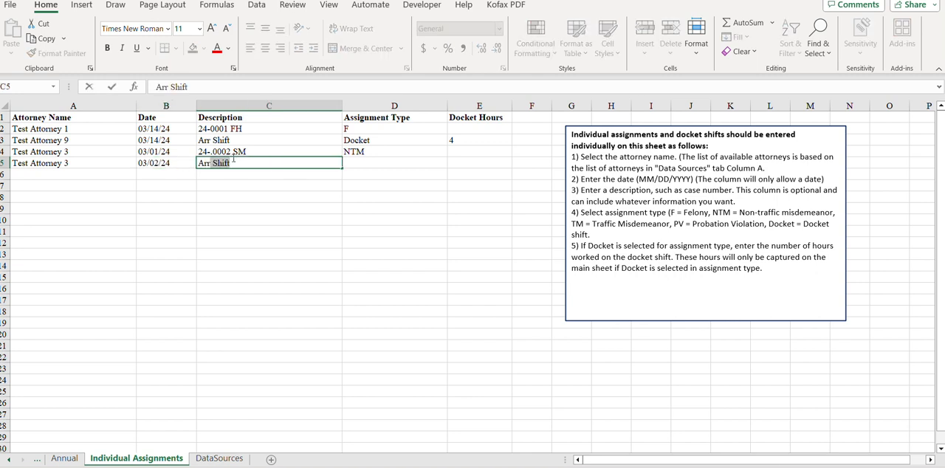
pyautogui.press('Return')
pyautogui.press('Up')
# Step: Set the row 5 assignment type to Docket and enter 3 docket hours
pyautogui.press('Right')
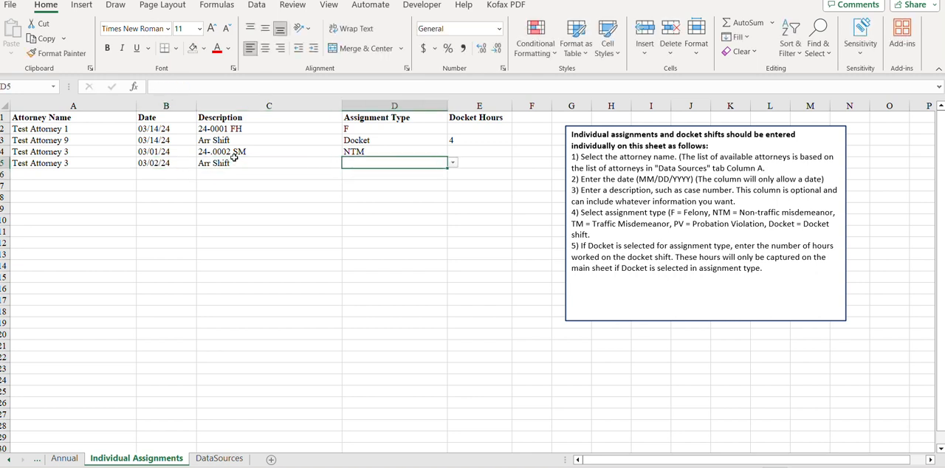
pyautogui.click(453, 162)
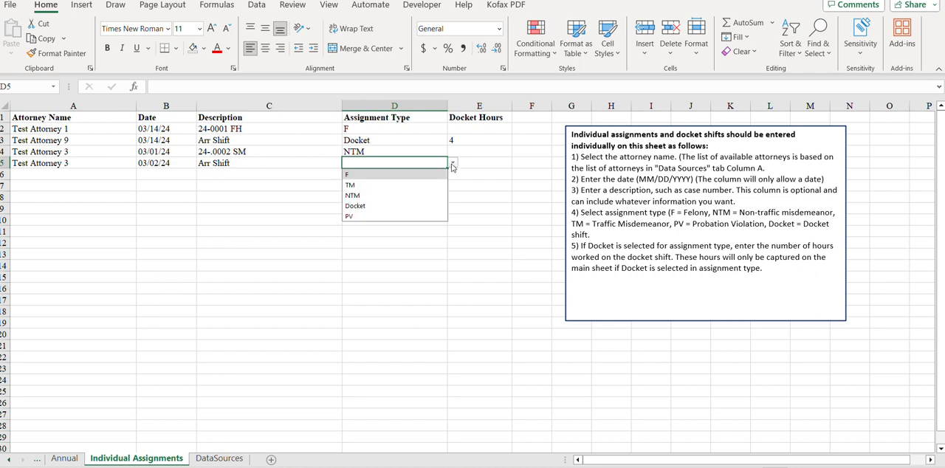
pyautogui.click(392, 208)
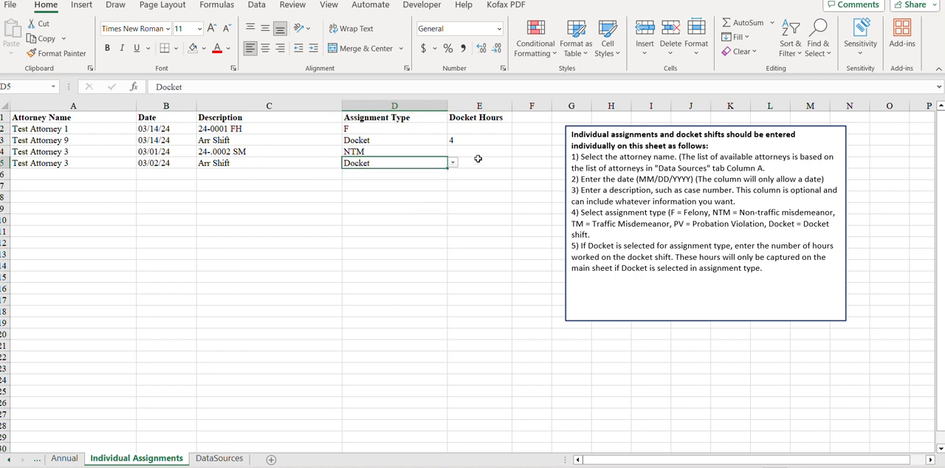
pyautogui.click(480, 160)
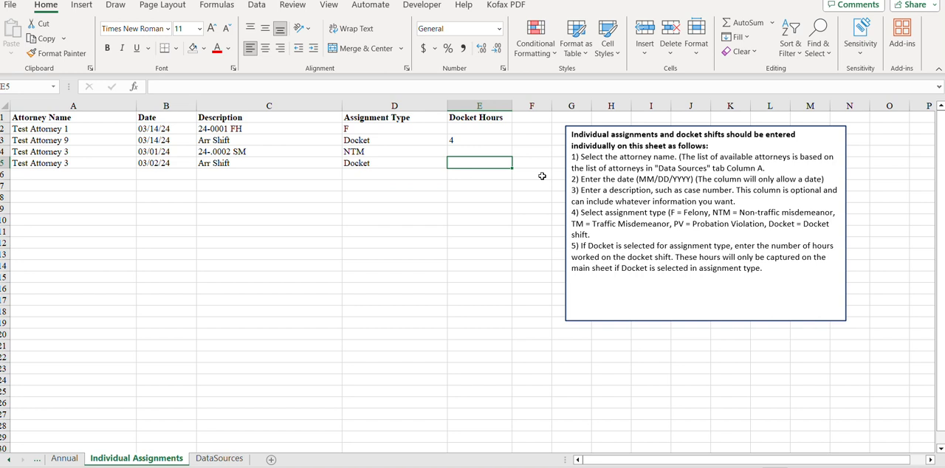
pyautogui.write('3')
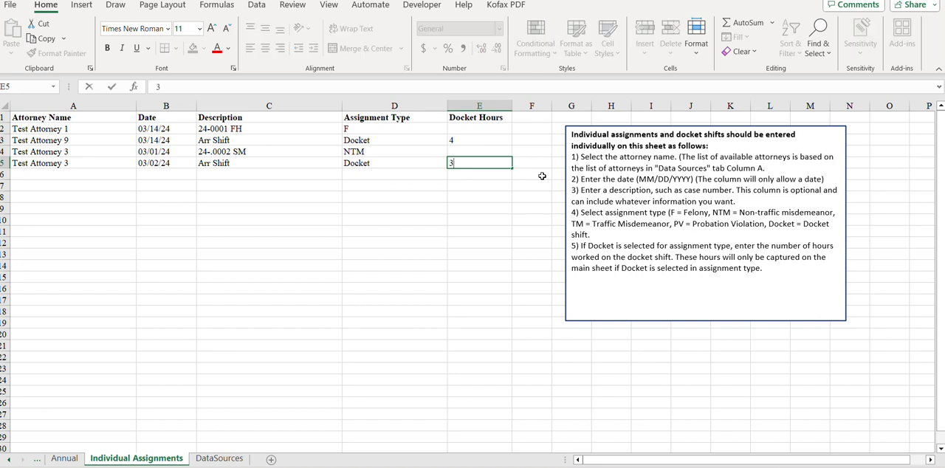
pyautogui.press('Return')
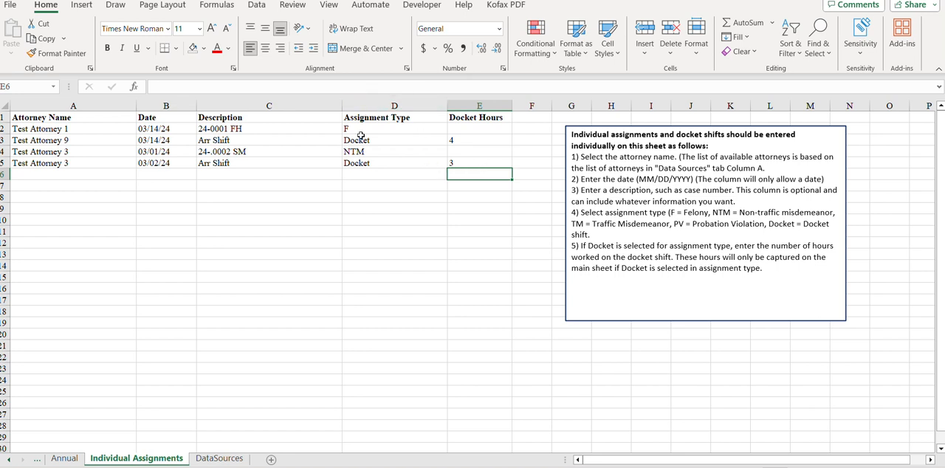
pyautogui.click(365, 165)
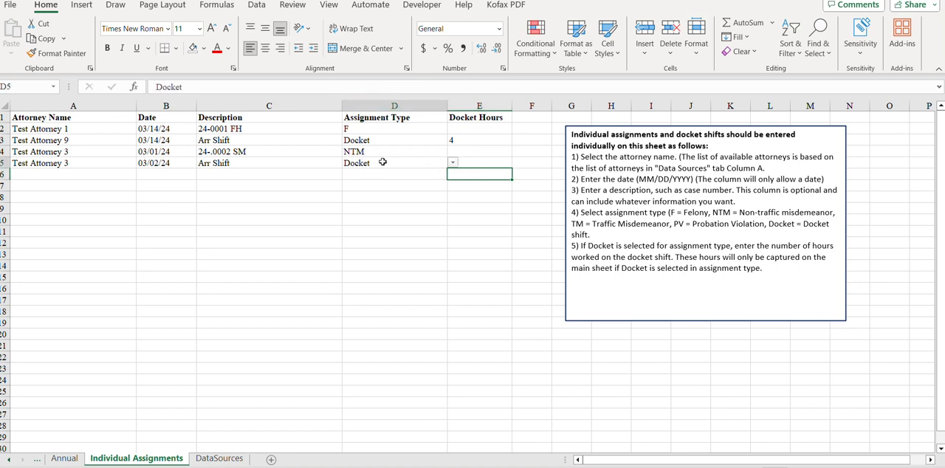
pyautogui.click(489, 167)
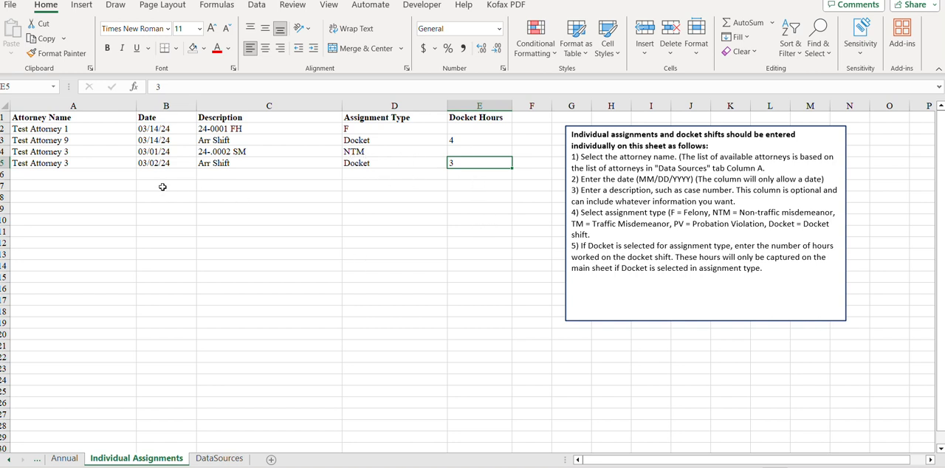
pyautogui.click(89, 177)
pyautogui.click(179, 173)
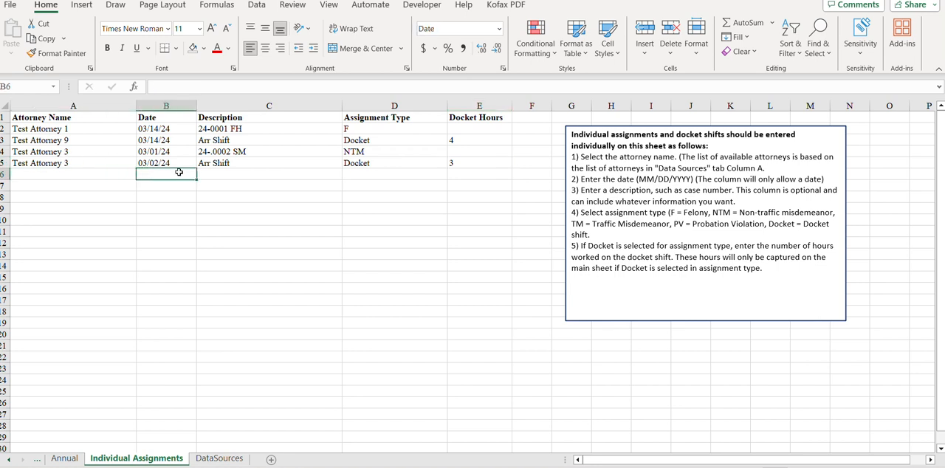
pyautogui.click(275, 178)
pyautogui.click(369, 174)
pyautogui.click(492, 177)
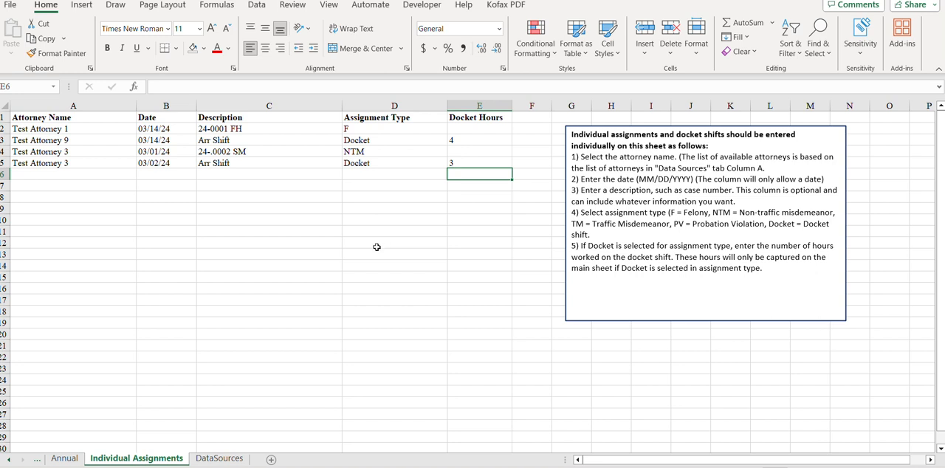
# Step: Examine the Annual sheet's row 3 formulas for felony assignments to date and for the felony and non-traffic misdemeanor maximums left
pyautogui.click(68, 458)
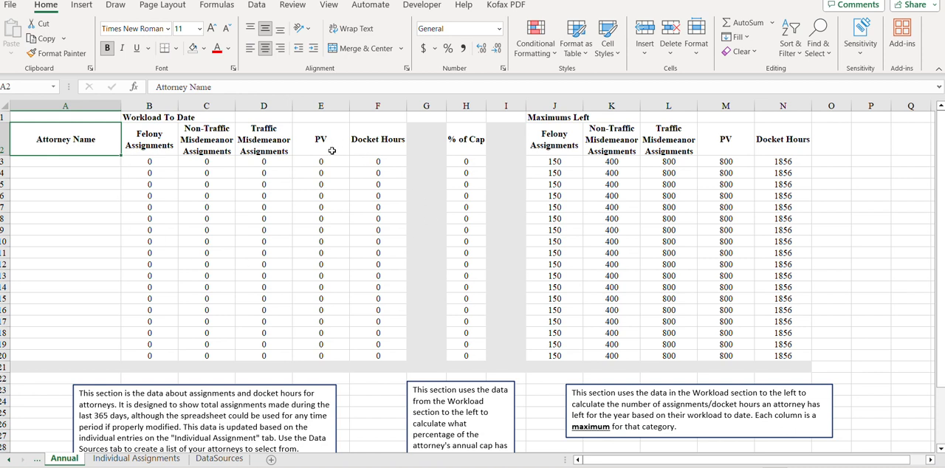
pyautogui.click(167, 162)
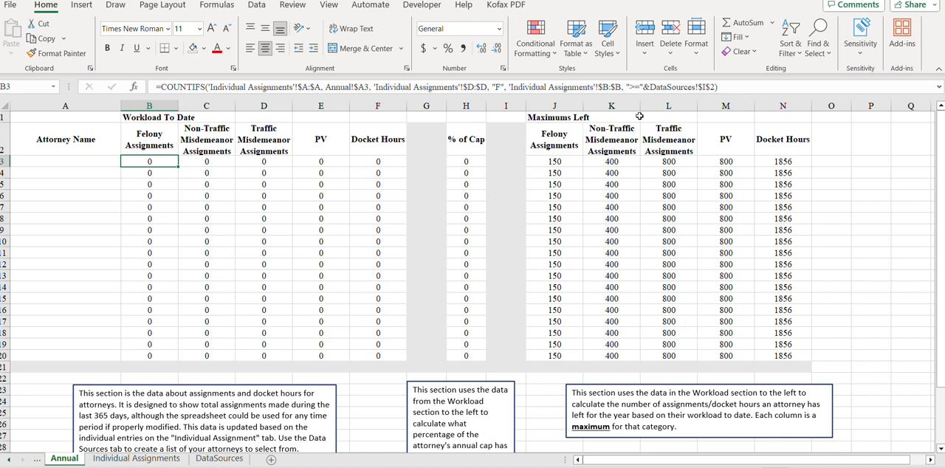
pyautogui.click(571, 163)
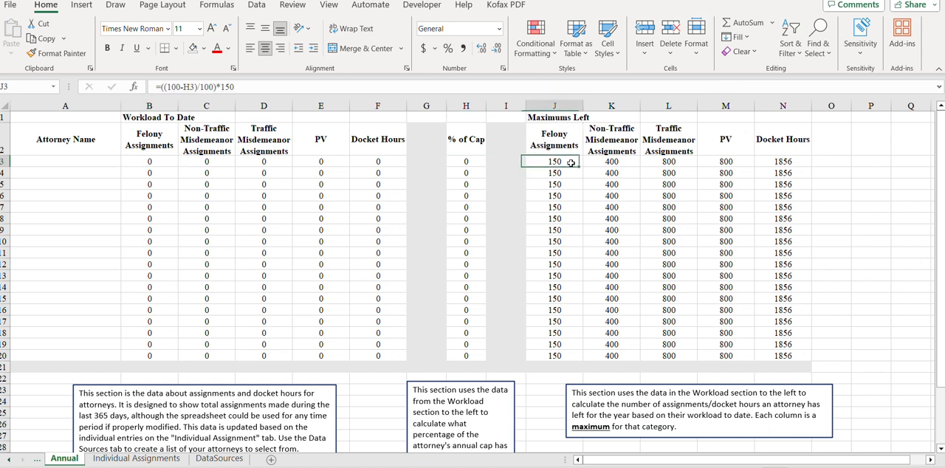
pyautogui.click(628, 161)
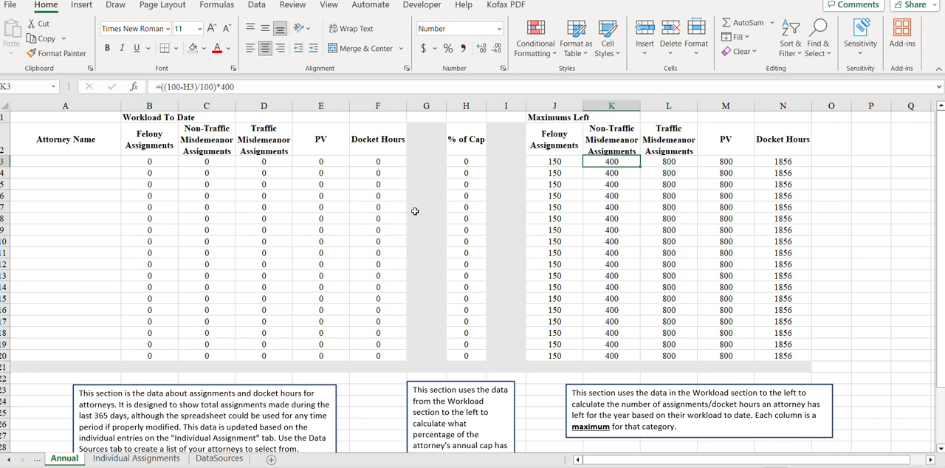
pyautogui.click(150, 457)
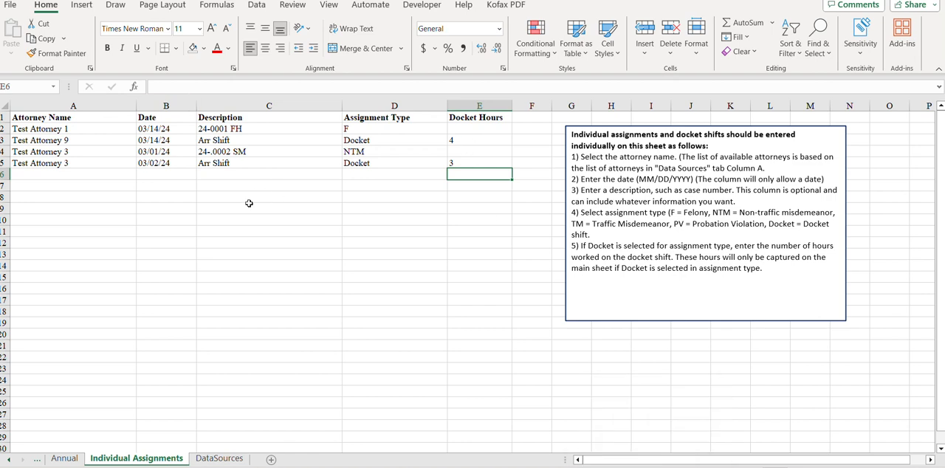
pyautogui.click(55, 461)
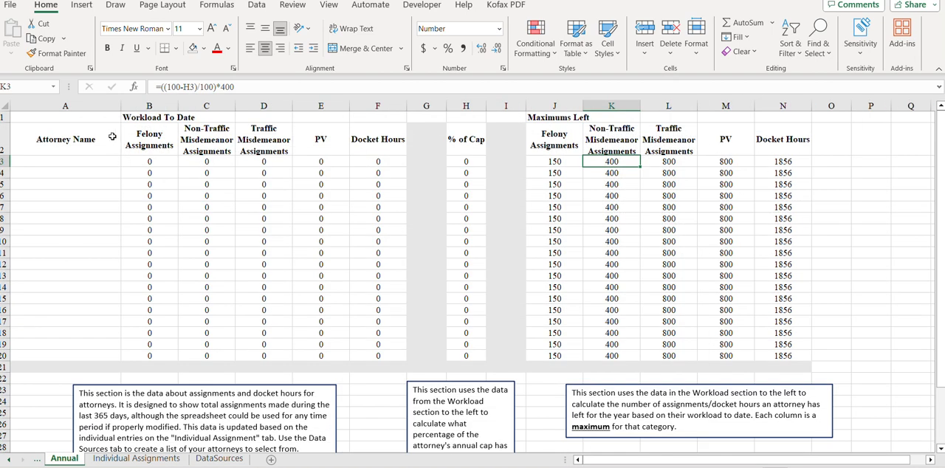
# Step: Choose Test Attorney 1 as the attorney name in cell A3 of the Annual sheet
pyautogui.click(93, 158)
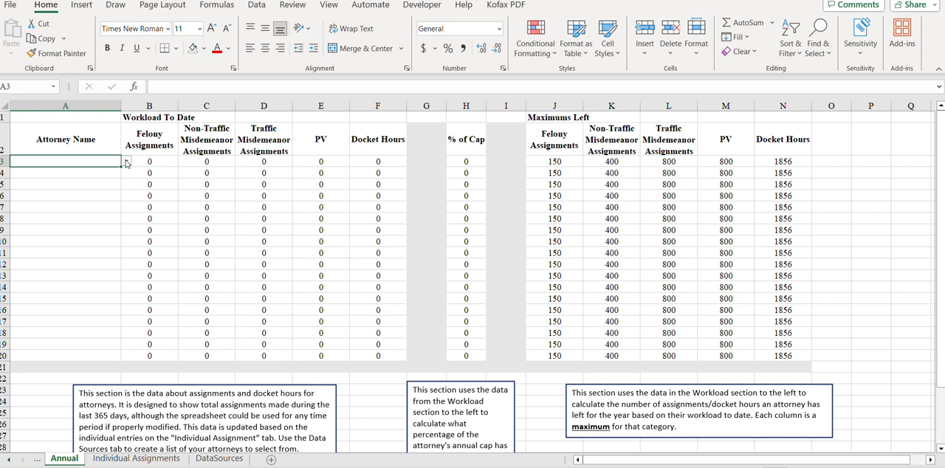
pyautogui.click(127, 161)
pyautogui.click(77, 184)
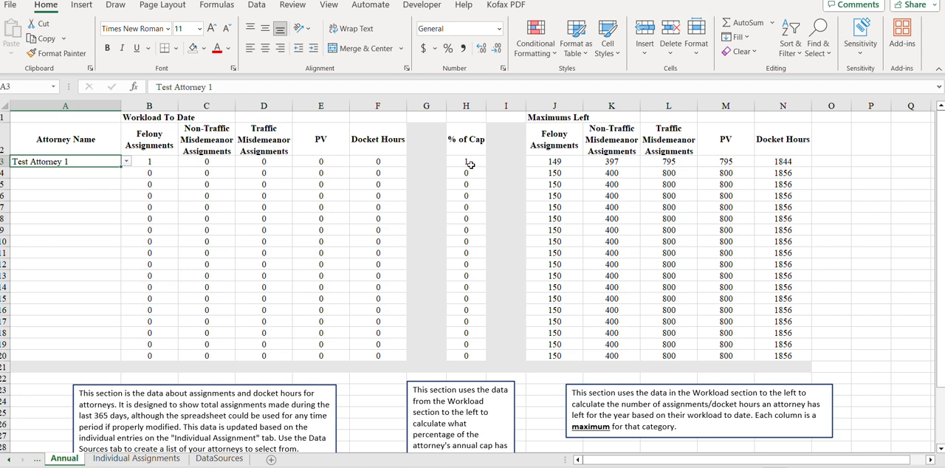
# Step: Choose Test Attorney 3 in cell A4 of the Annual sheet and check that attorney's misdemeanor assignments and docket hours
pyautogui.click(78, 175)
pyautogui.click(127, 173)
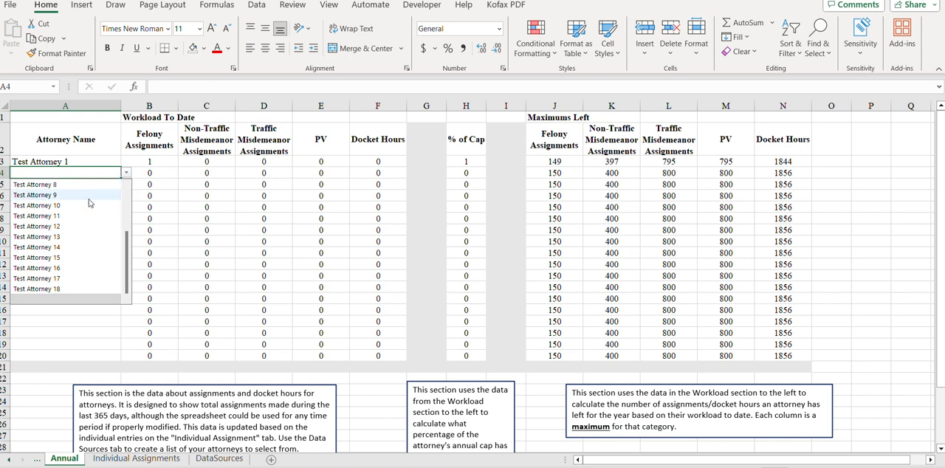
pyautogui.scroll(3, 82, 208)
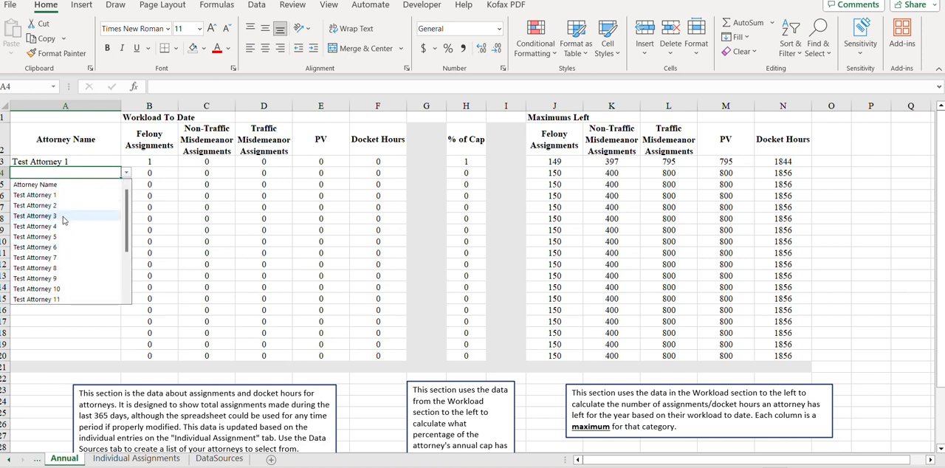
pyautogui.click(63, 216)
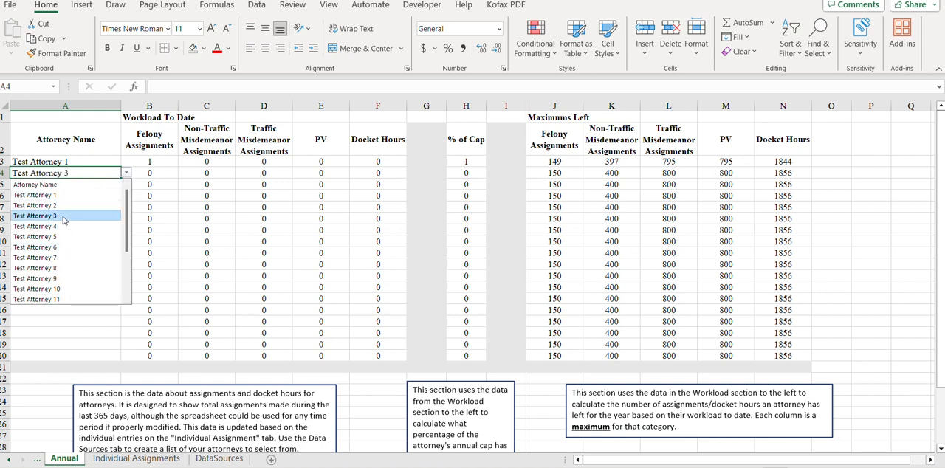
pyautogui.click(207, 172)
pyautogui.click(361, 174)
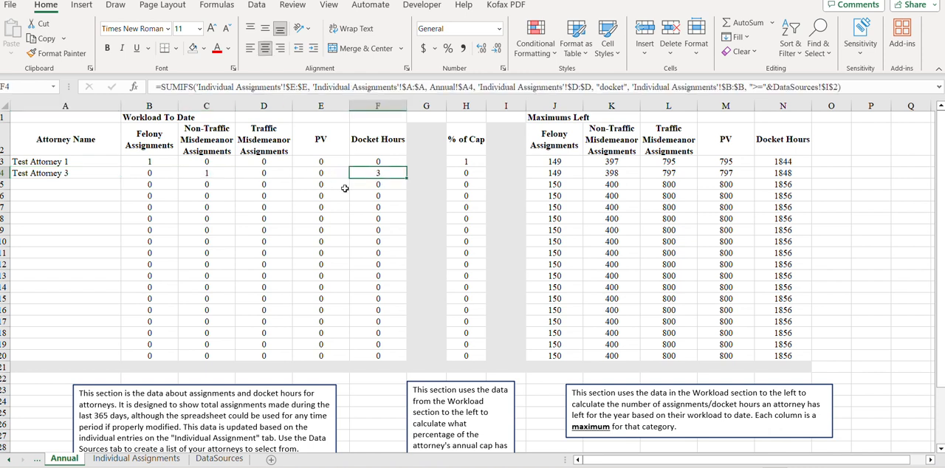
# Step: Choose Test Attorney 9 in cell A5 of the Annual sheet and check that attorney's docket hours
pyautogui.click(112, 187)
pyautogui.click(127, 184)
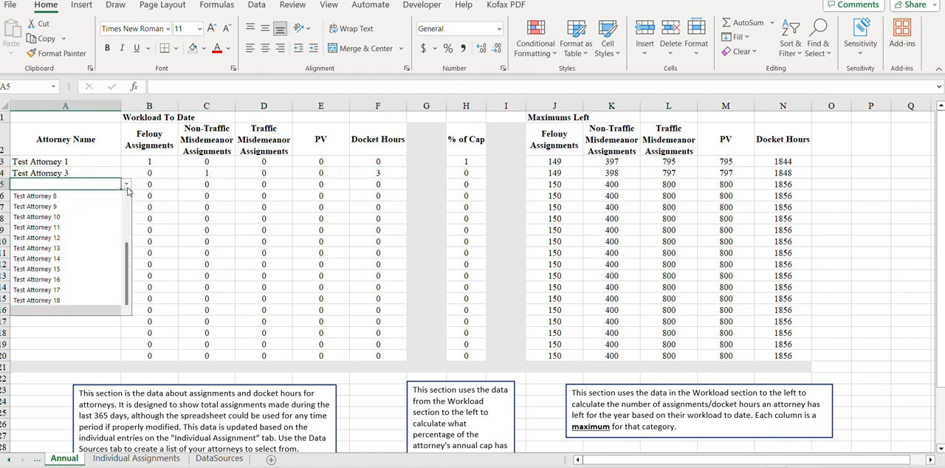
pyautogui.scroll(-3, 81, 211)
pyautogui.click(81, 211)
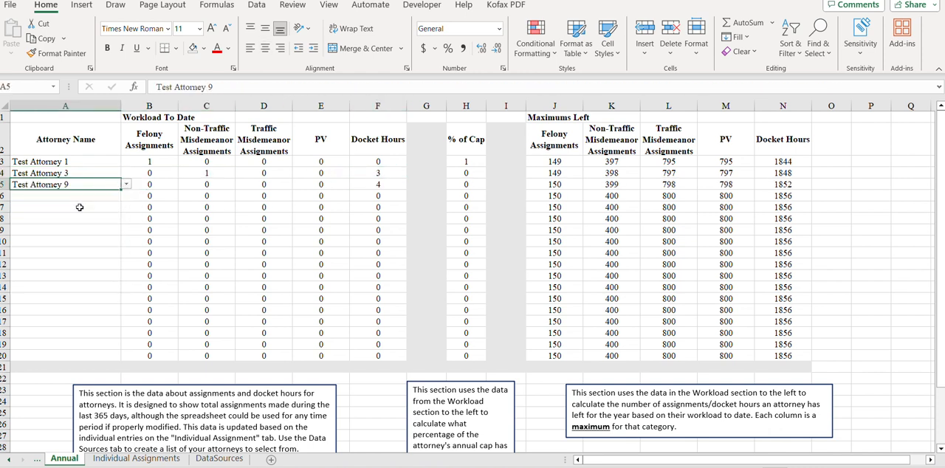
pyautogui.click(394, 185)
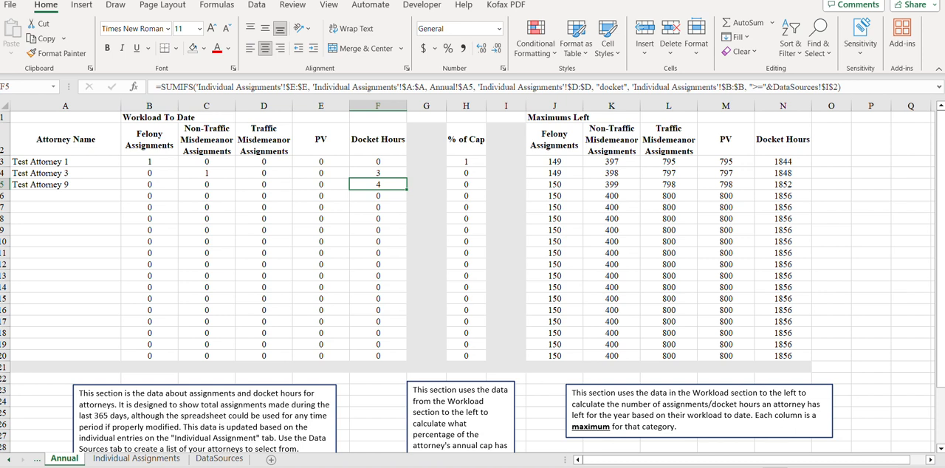
# Step: Choose Test Attorney 2 as the attorney name in cell A6 of the Individual Assignments sheet
pyautogui.click(137, 458)
pyautogui.click(116, 175)
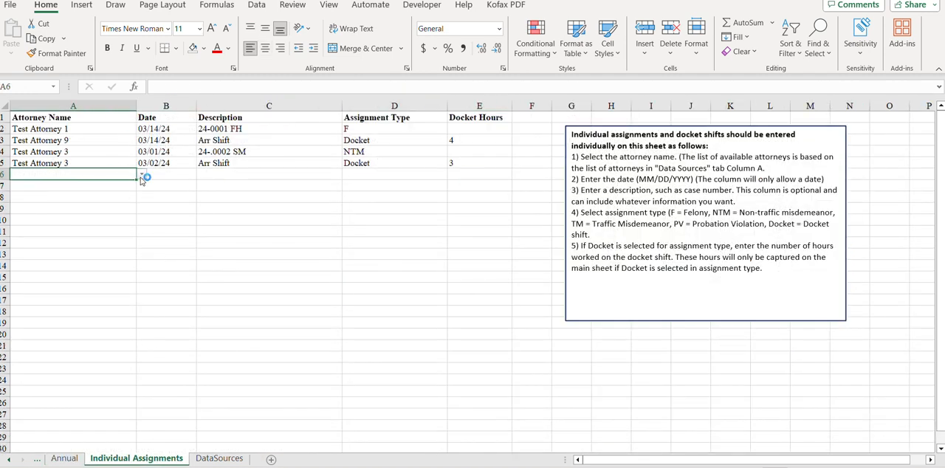
pyautogui.click(141, 175)
pyautogui.scroll(2, 126, 221)
pyautogui.click(127, 206)
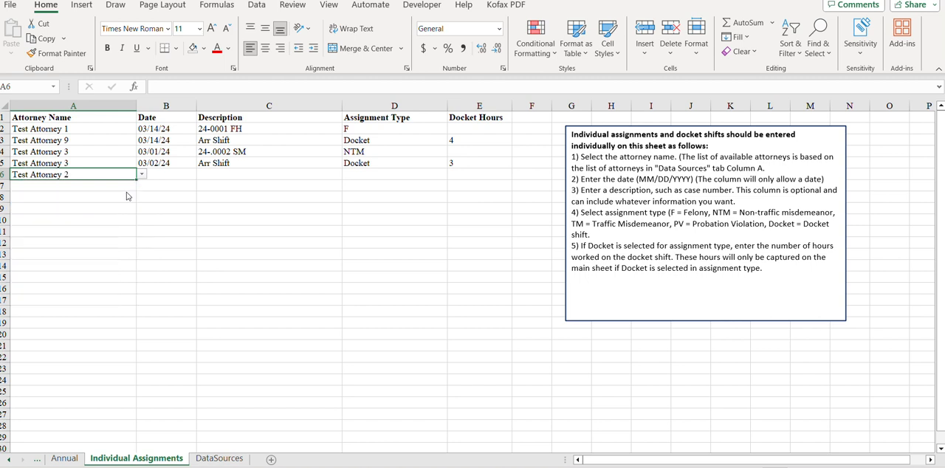
# Step: Enter the date 2-1-23 for the Test Attorney 2 entry in row 6
pyautogui.click(168, 174)
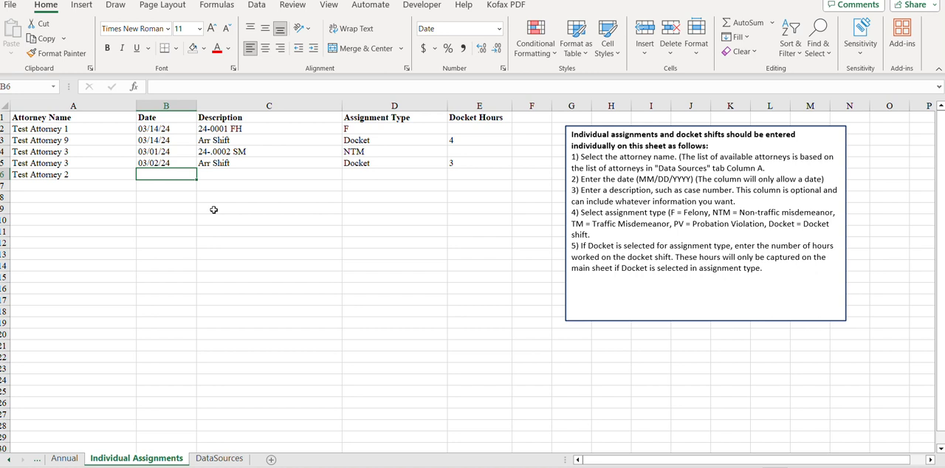
pyautogui.write('2-')
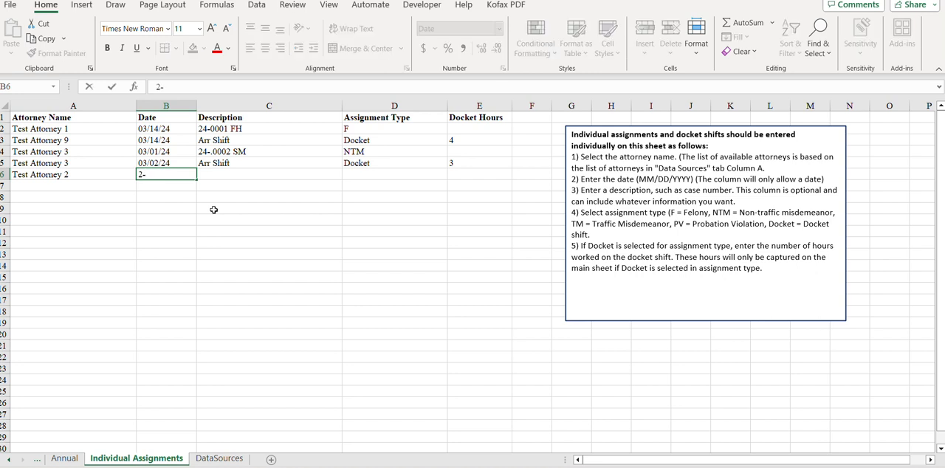
pyautogui.write('1-23')
pyautogui.press('Return')
# Step: Enter the description "23-0001 FH" in row 6 and set its assignment type to F
pyautogui.click(248, 174)
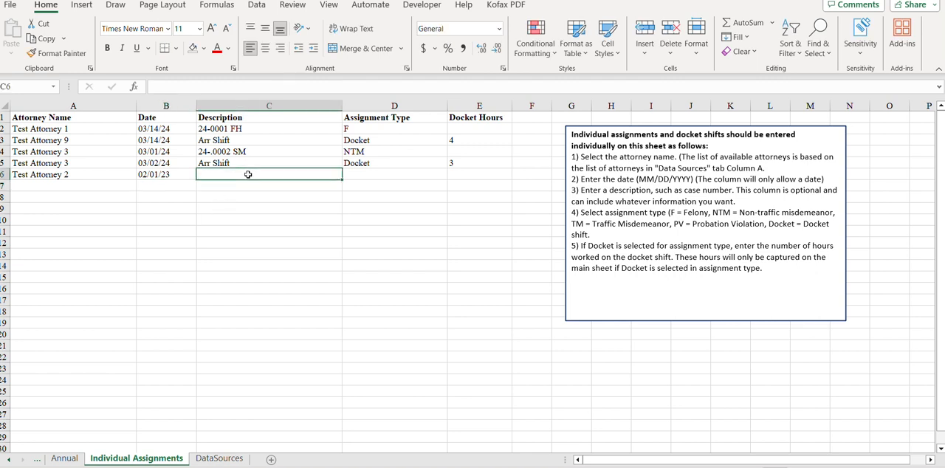
pyautogui.write('23-000')
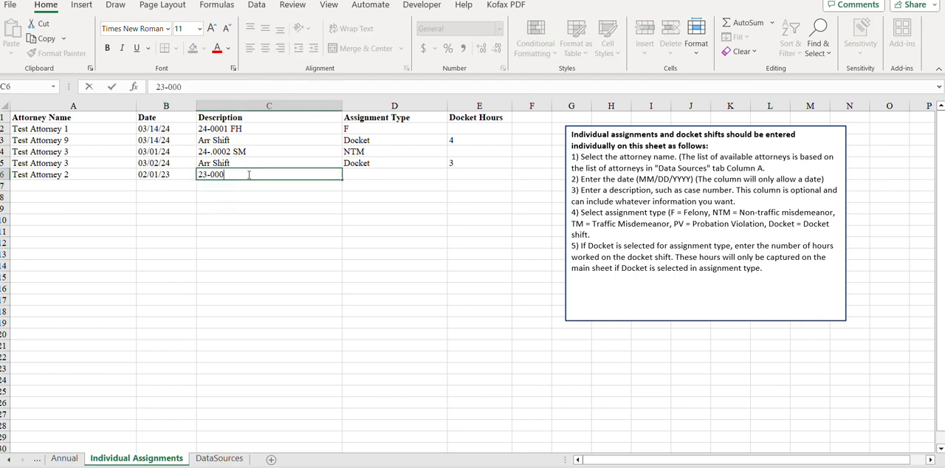
pyautogui.write('1 FH')
pyautogui.press('Return')
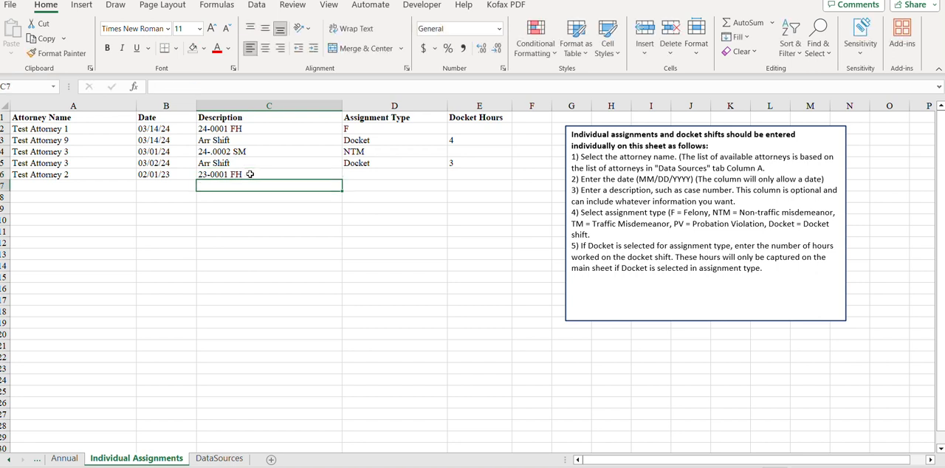
pyautogui.click(418, 175)
pyautogui.click(453, 175)
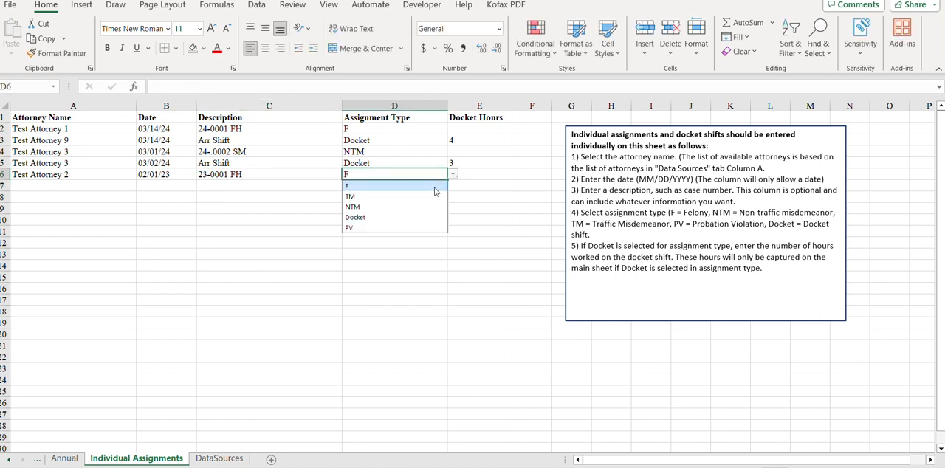
pyautogui.click(435, 186)
pyautogui.click(322, 233)
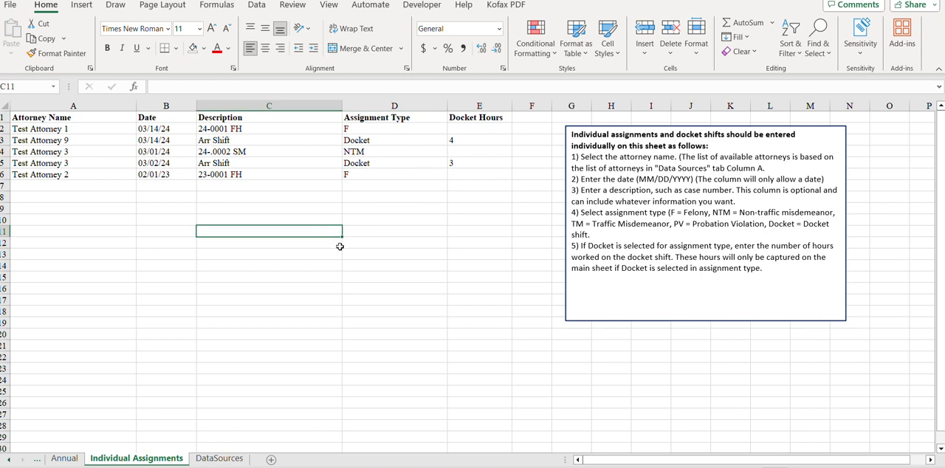
# Step: Choose Test Attorney 2 in cell A6 of the Annual sheet and check that attorney's felony assignments
pyautogui.click(65, 459)
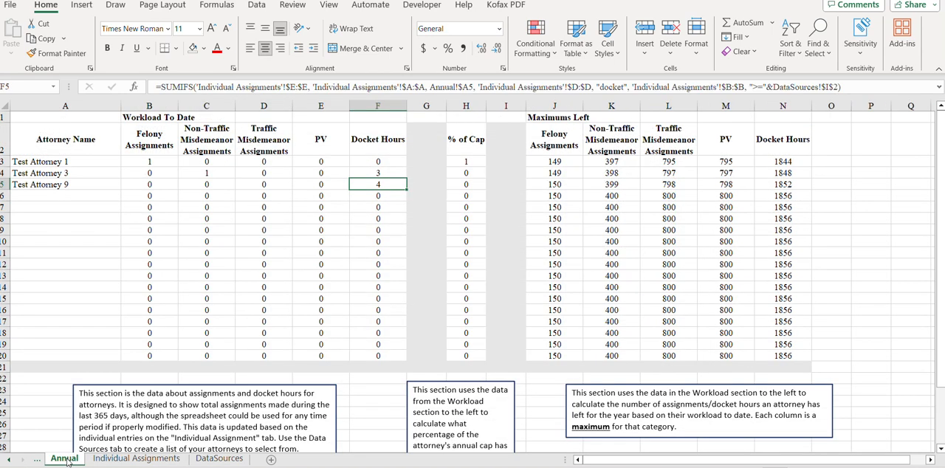
pyautogui.click(93, 196)
pyautogui.click(126, 197)
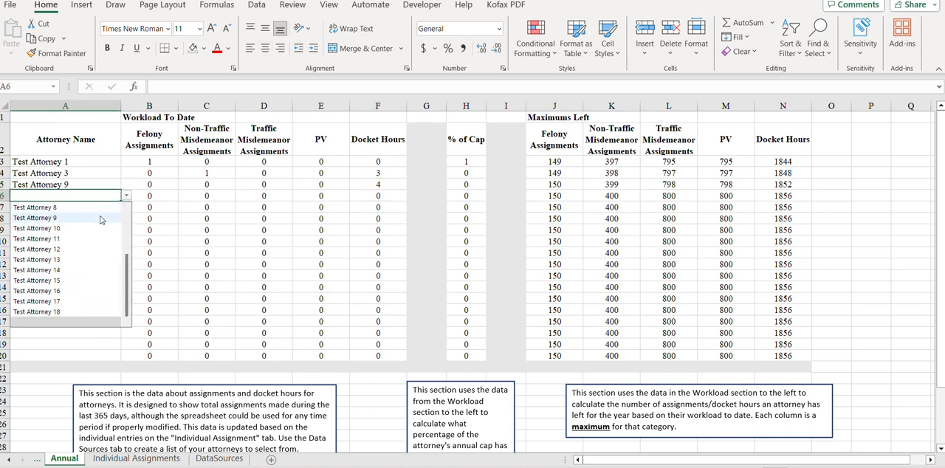
pyautogui.scroll(3, 67, 221)
pyautogui.click(74, 228)
pyautogui.click(126, 223)
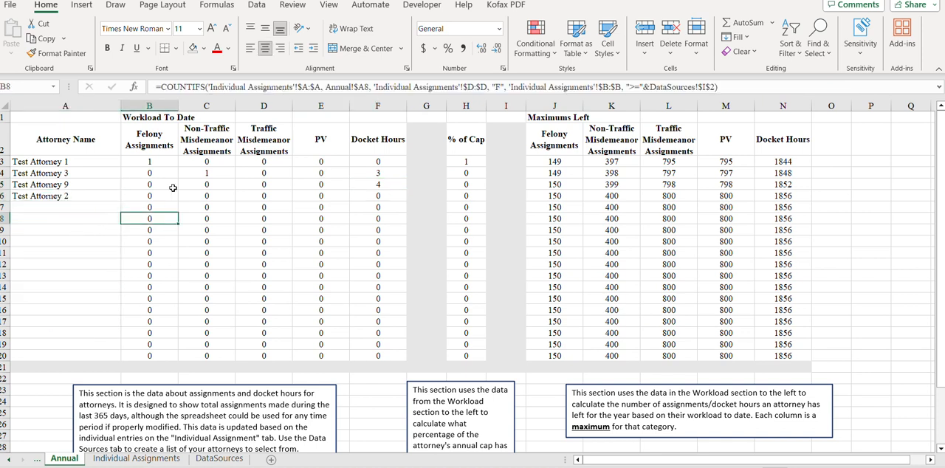
pyautogui.click(164, 194)
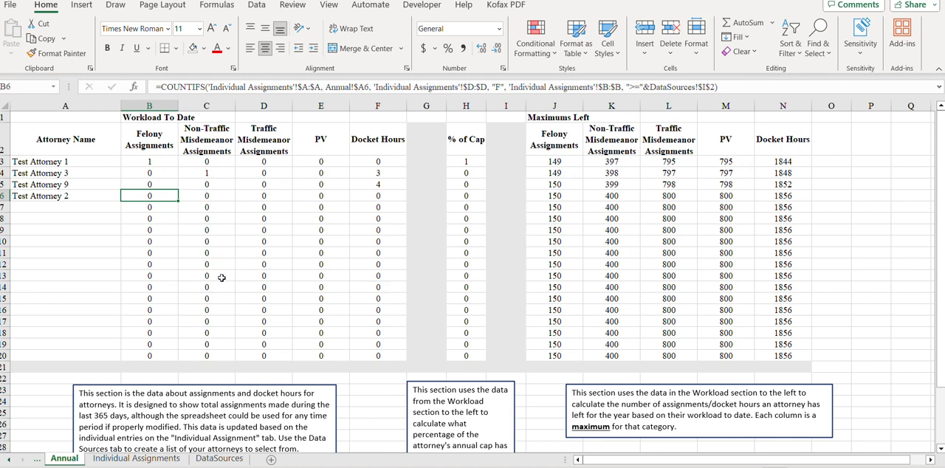
# Step: Change the date of the Test Attorney 2 entry on the Individual Assignments sheet to 02/01/24
pyautogui.click(136, 459)
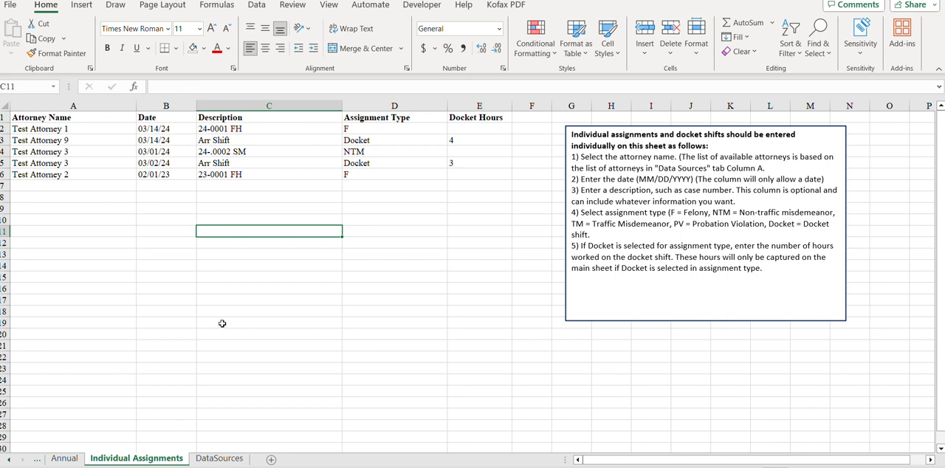
pyautogui.click(188, 174)
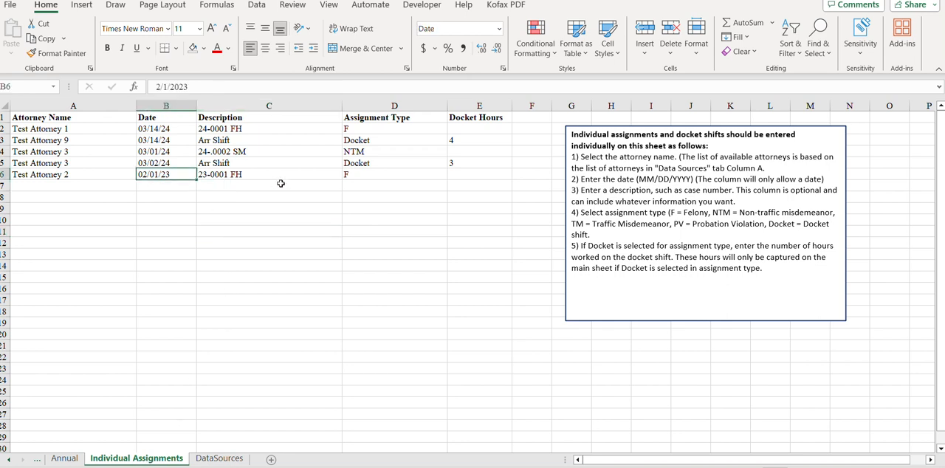
pyautogui.write('2-1-24')
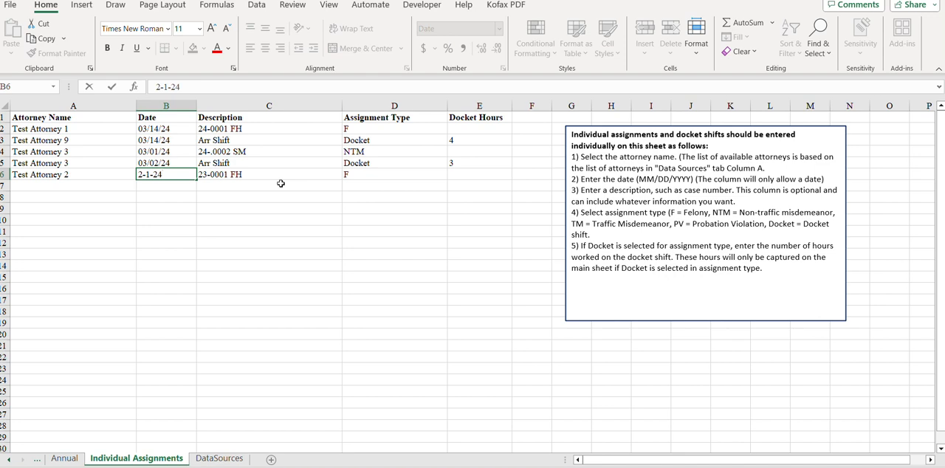
pyautogui.press('Return')
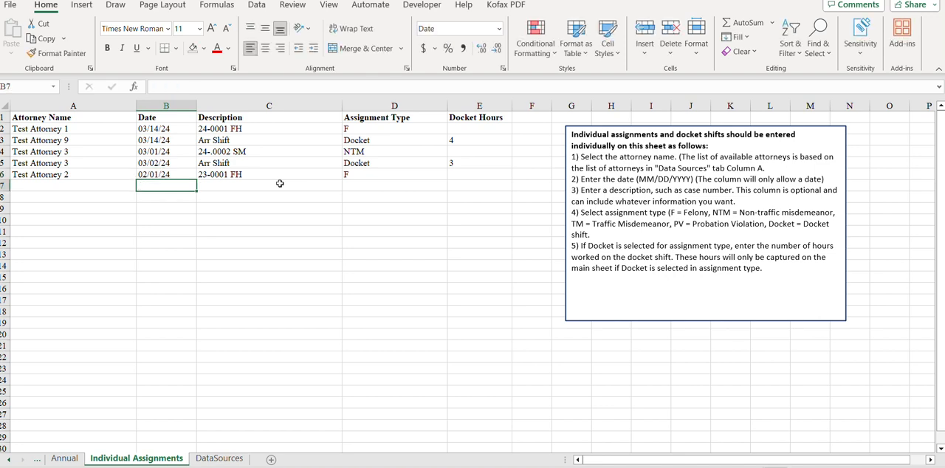
# Step: Review the workload and maximums left on the Annual sheet against the entries on the Individual Assignments sheet
pyautogui.click(64, 458)
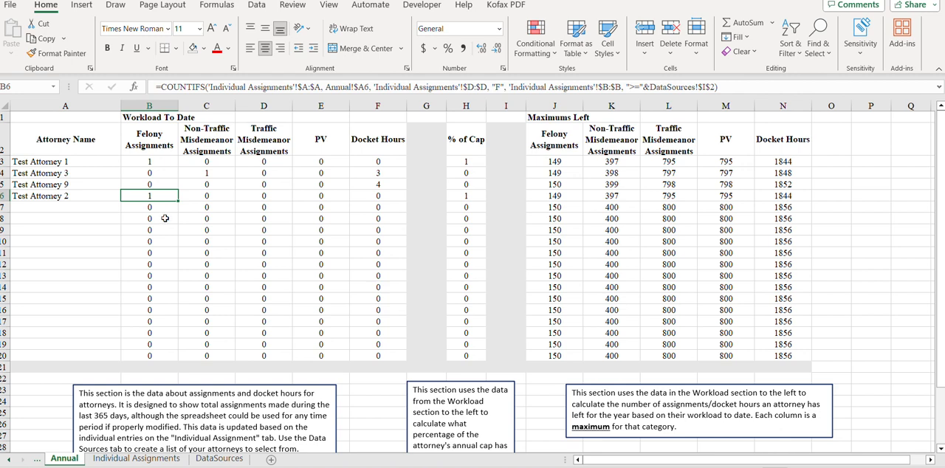
pyautogui.click(137, 459)
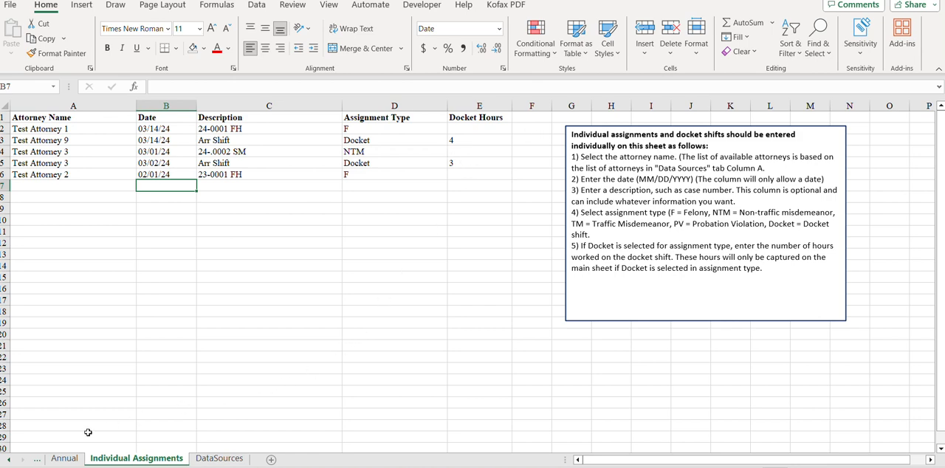
pyautogui.click(65, 458)
pyautogui.click(90, 162)
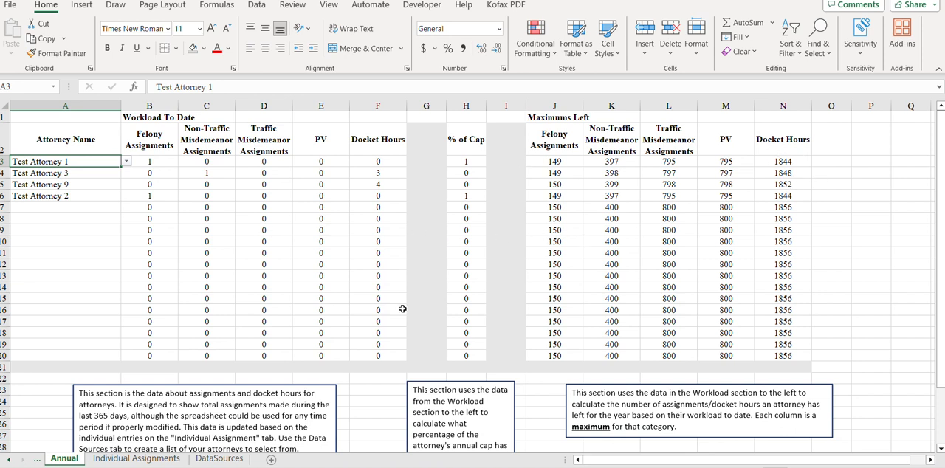
# Step: Insert a new row 14 on the Annual sheet and fill the formulas from row 13, columns B to N, down into it
pyautogui.click(362, 289)
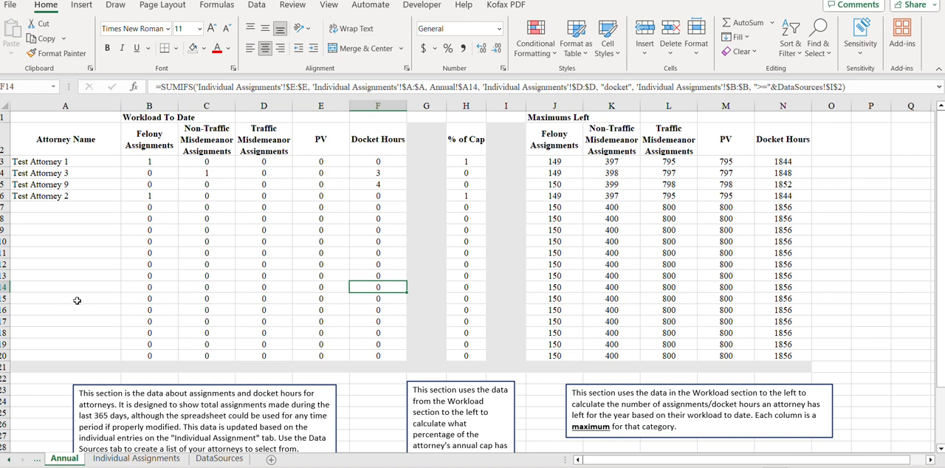
pyautogui.click(5, 286)
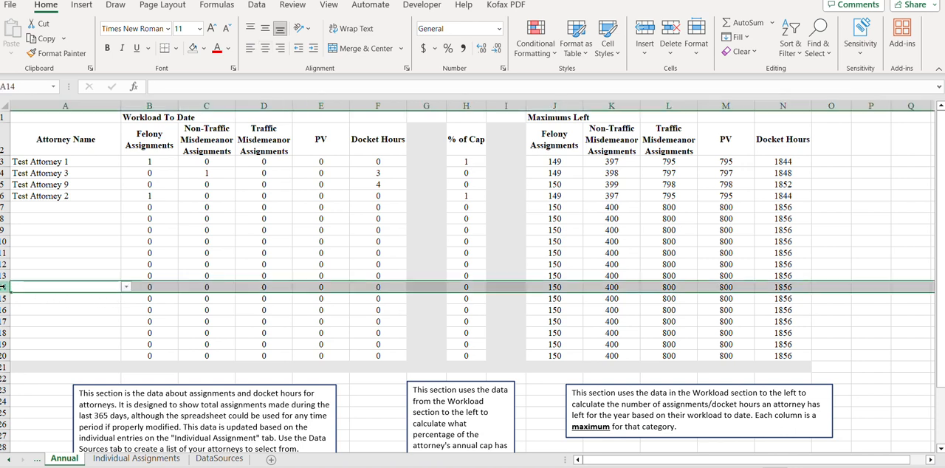
pyautogui.rightClick(4, 286)
pyautogui.click(56, 160)
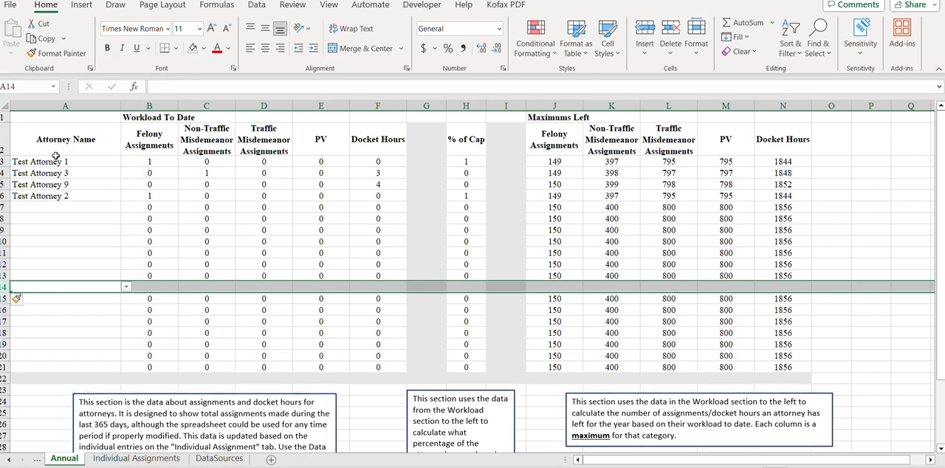
pyautogui.moveTo(164, 277); pyautogui.dragTo(808, 294)
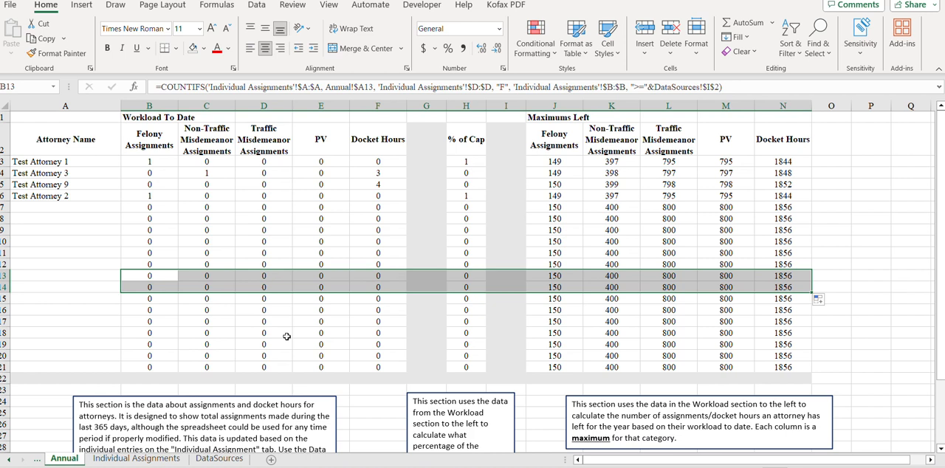
# Step: Undo the formula fill and the row insertion on the Annual sheet
pyautogui.hotkey('ctrl', 'z')
pyautogui.hotkey('ctrl', 'z')
pyautogui.click(164, 306)
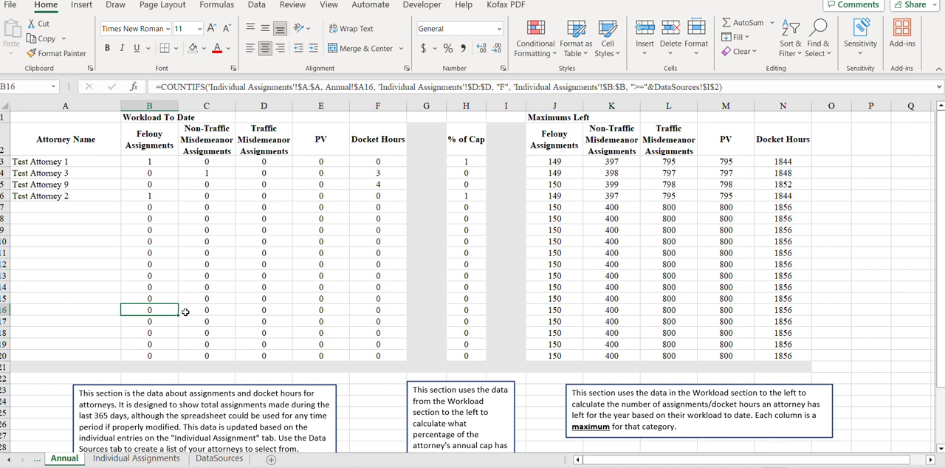
# Step: Check the entries on the Individual Assignments sheet and return to the Annual sheet
pyautogui.click(136, 459)
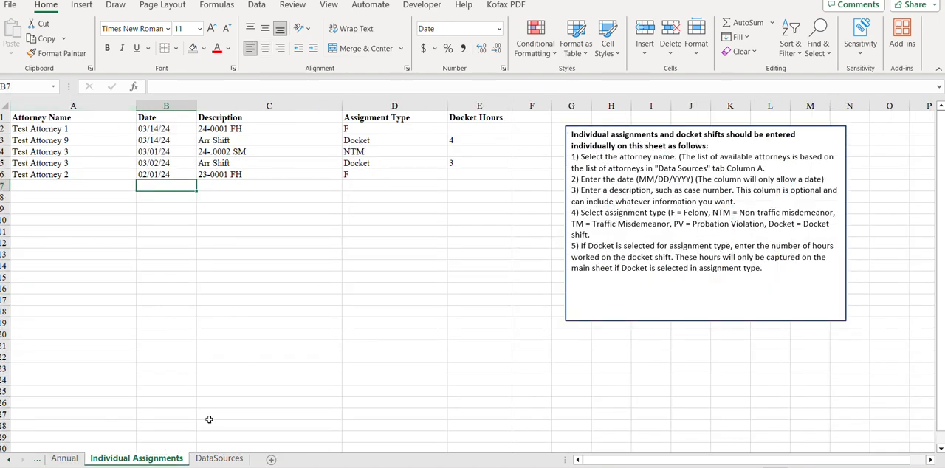
pyautogui.click(68, 459)
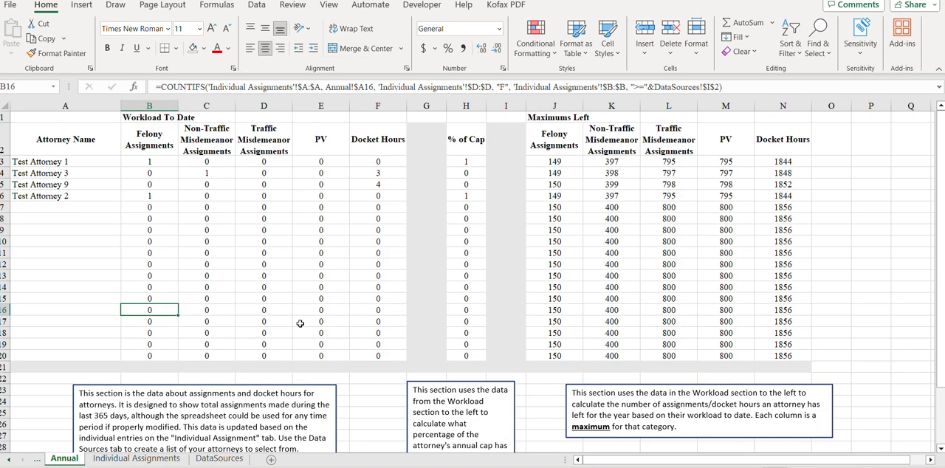